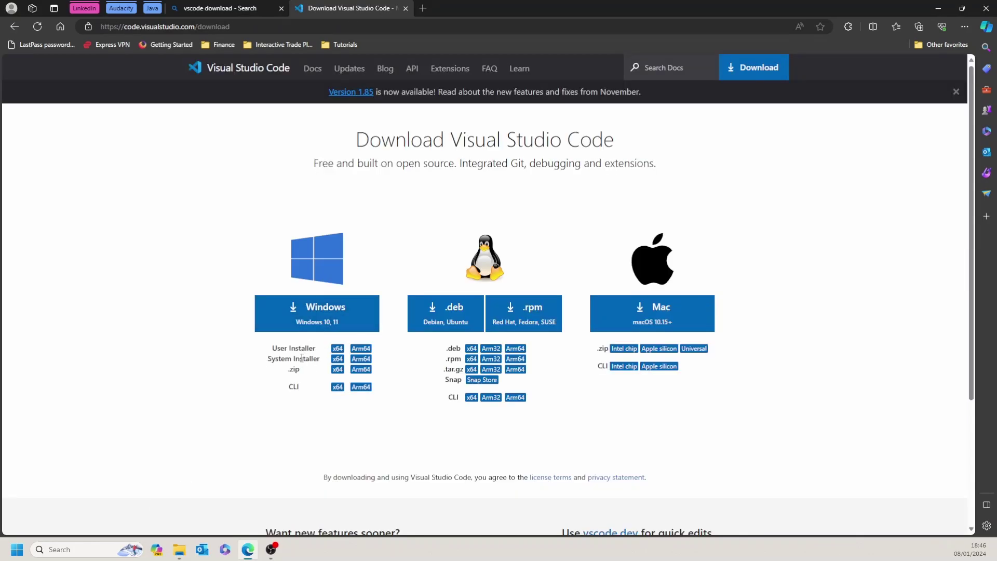
- Download the x64 System Installer of Visual Studio Code for Windows, keeping the flagged file and saving it
left_click(338, 360)
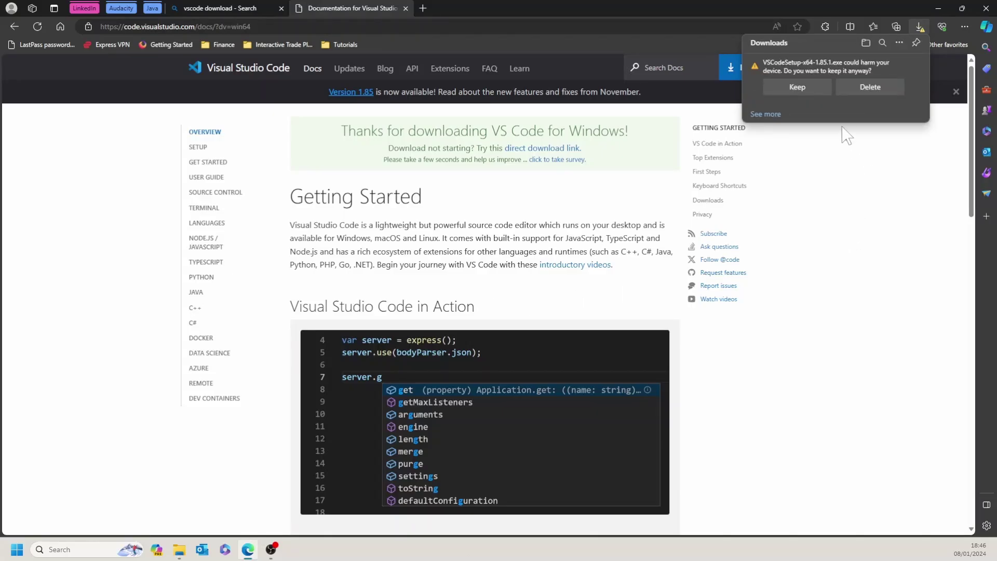
left_click(794, 89)
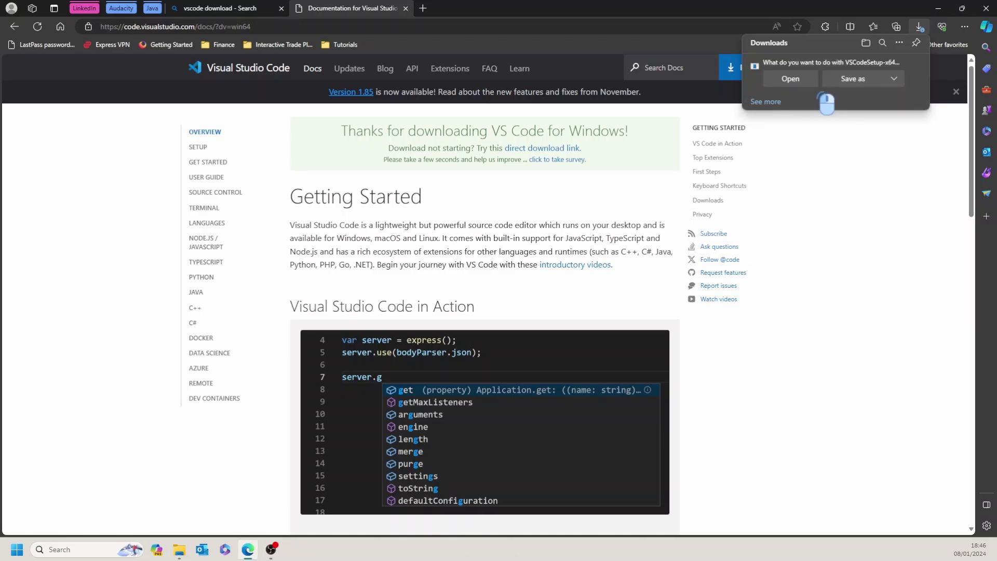
left_click(902, 82)
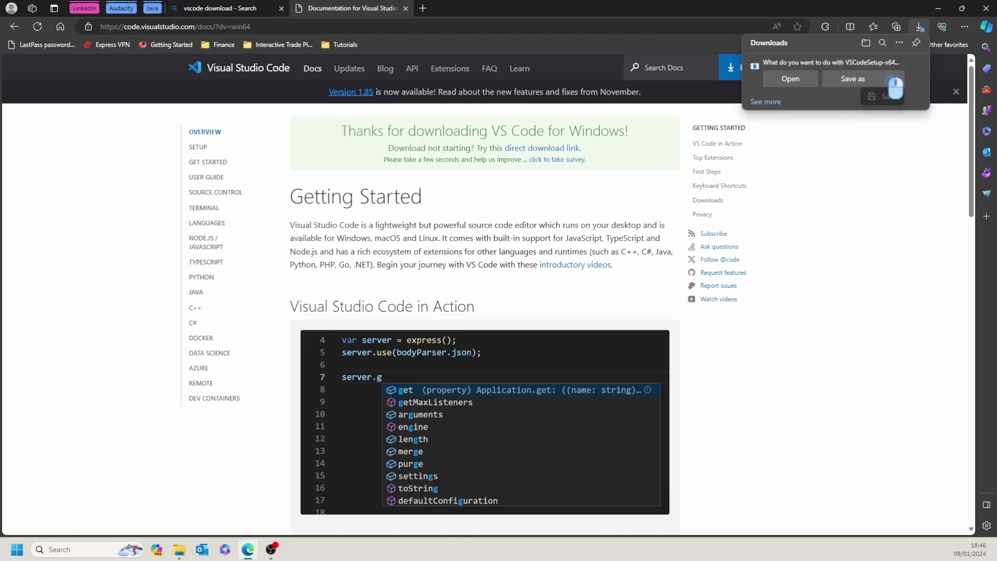
left_click(877, 101)
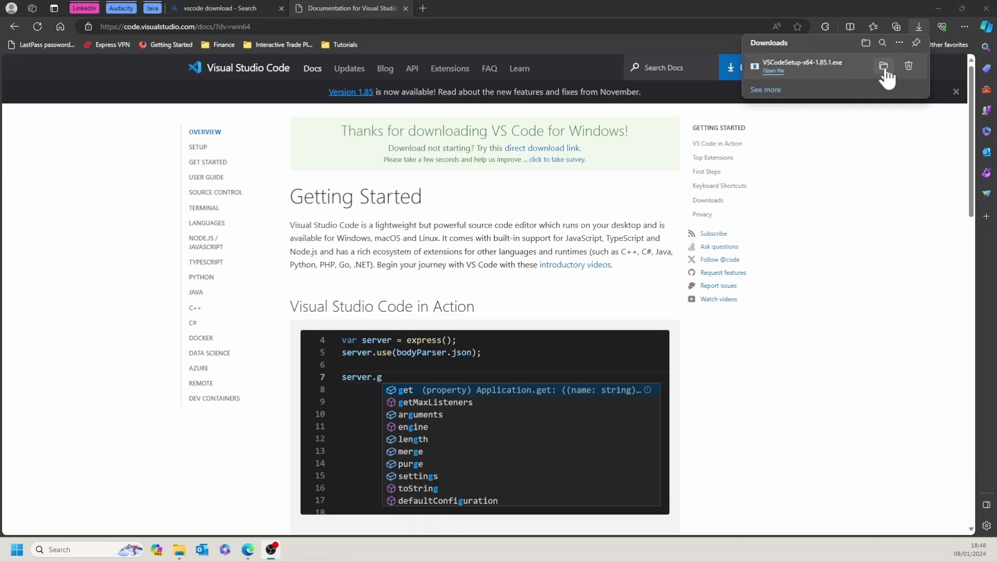
- Show the downloaded installer in its folder and run VSCodeSetup-x64-1.85.1.exe from there
left_click(884, 67)
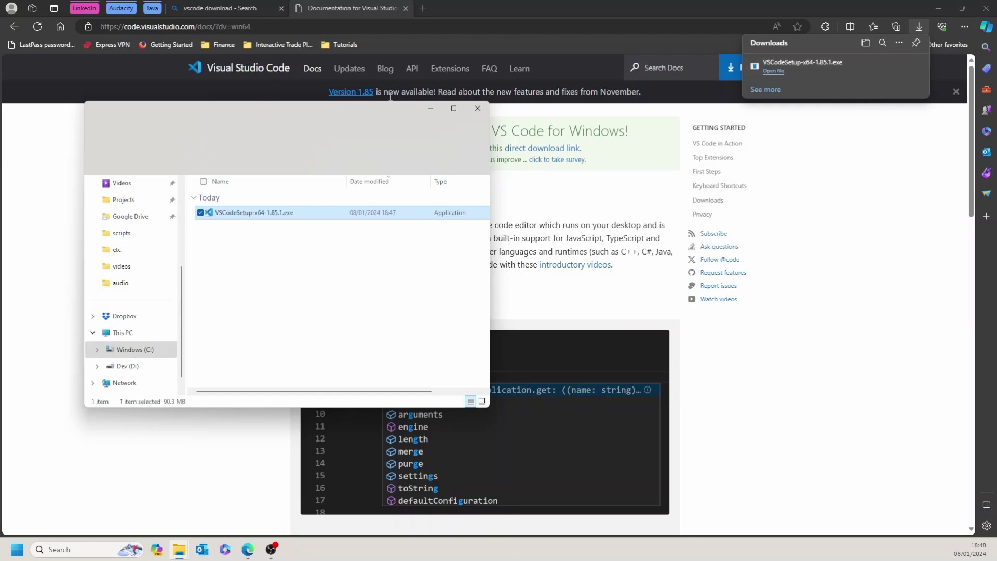
left_click_drag(334, 106, 594, 114)
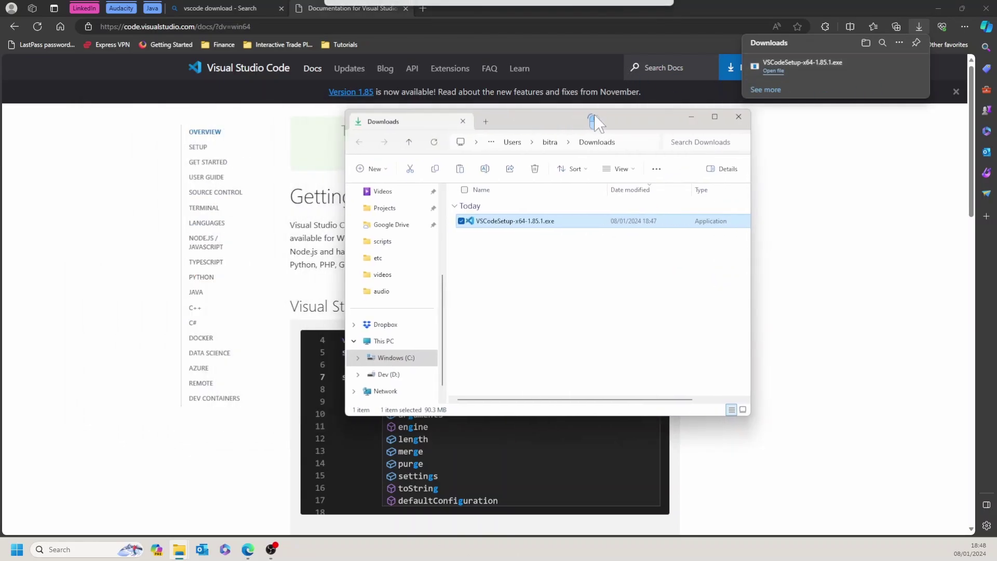
right_click(549, 223)
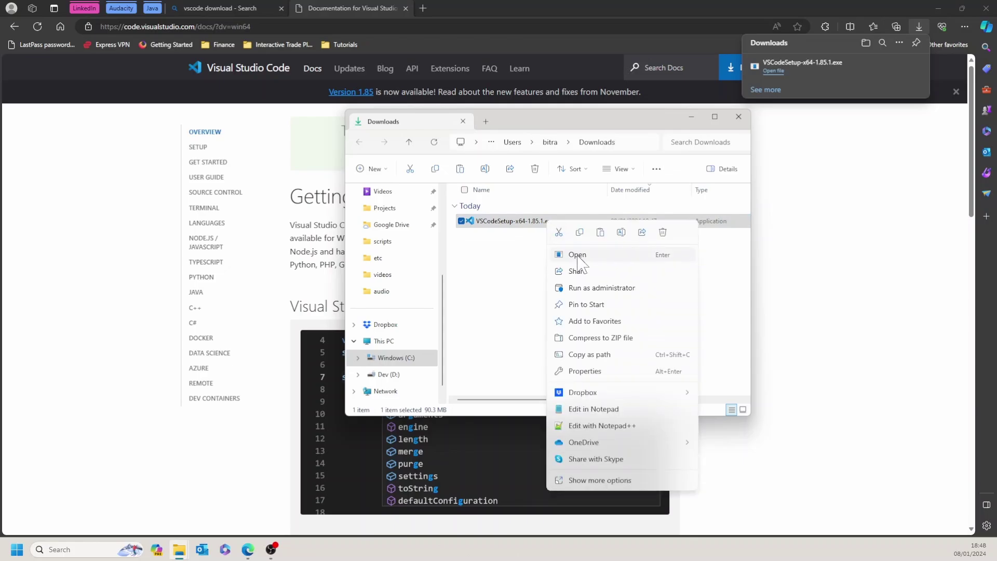
left_click(576, 254)
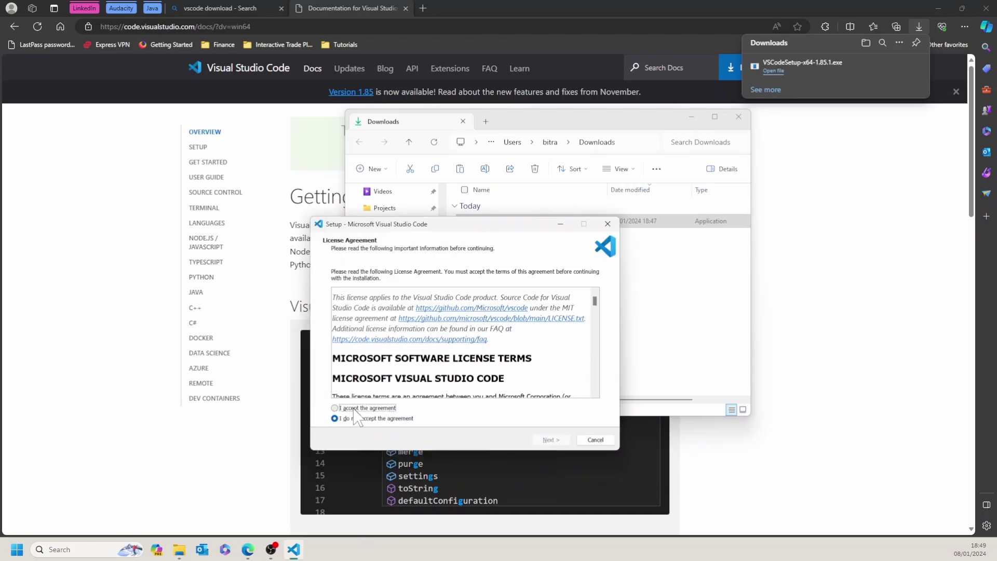
- Accept the setup licence agreement and keep the default destination and Start Menu folders
left_click(358, 409)
left_click(550, 440)
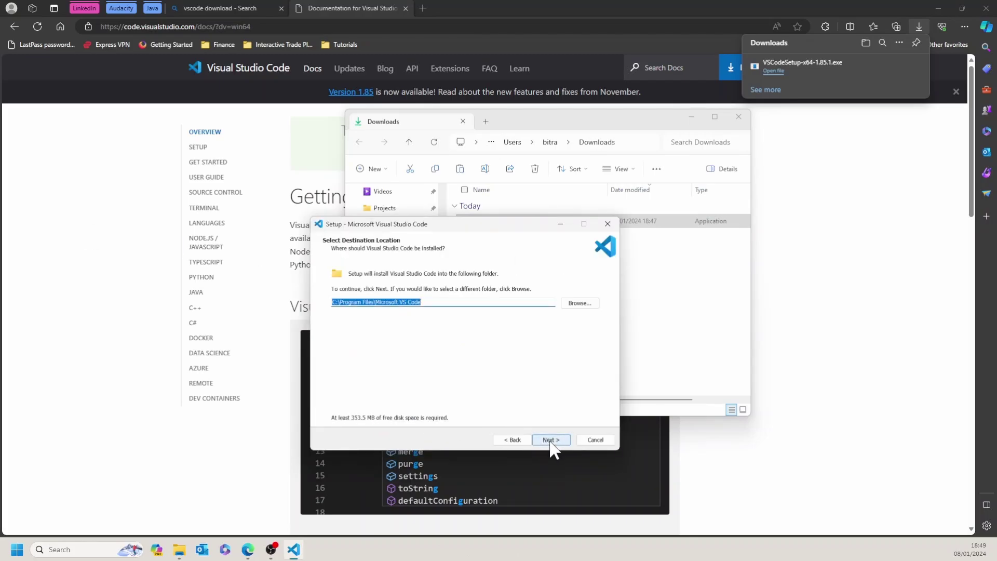
left_click(551, 441)
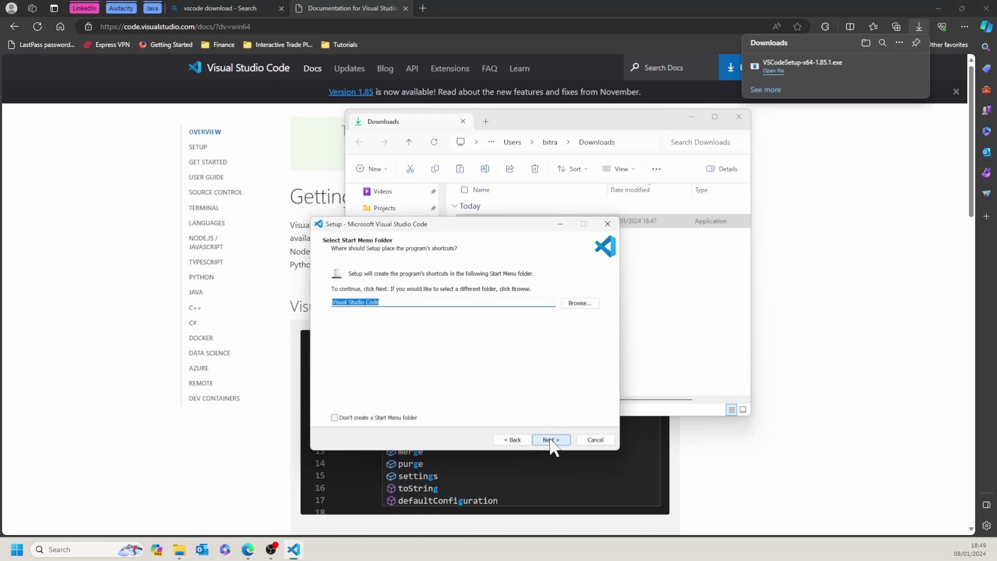
left_click(550, 440)
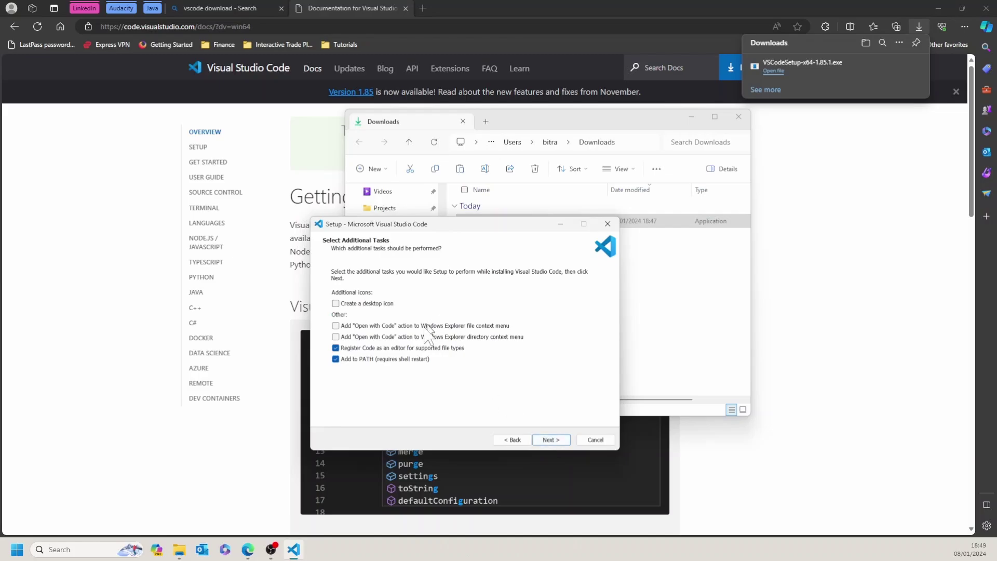
- Enable both "Open with Code" actions for Windows Explorer files and directories, and start the installation
left_click(335, 336)
left_click(336, 326)
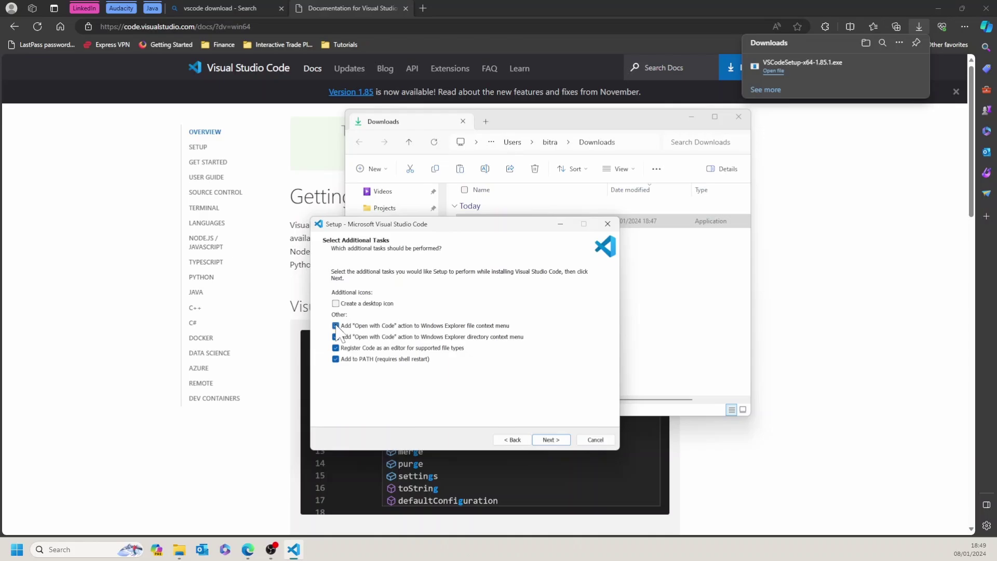
left_click(561, 441)
left_click(551, 440)
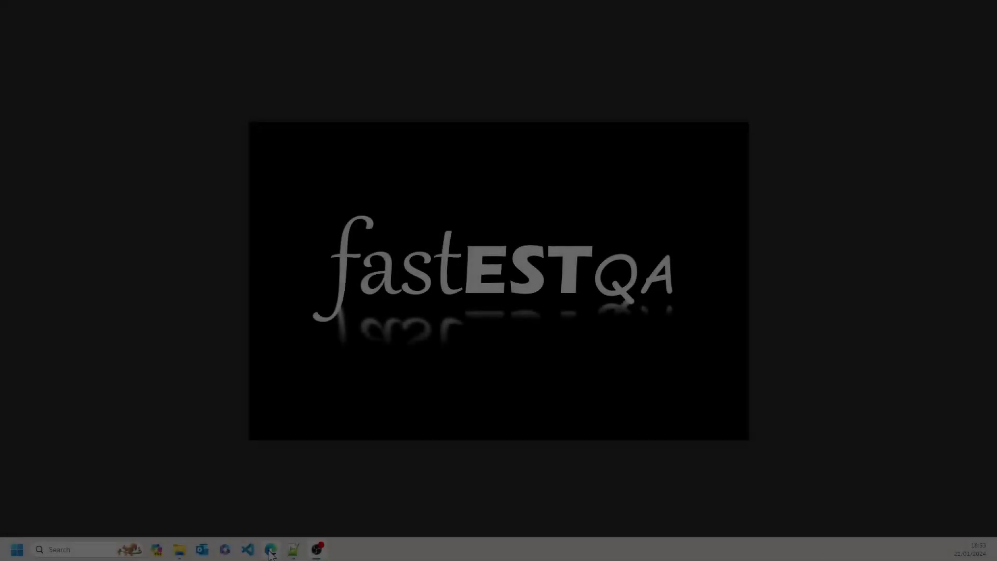
- In Visual Studio Code, find Microsoft's "Extension Pack for Java" in the extensions marketplace, review its included extensions and install it
mouse_move(263, 554)
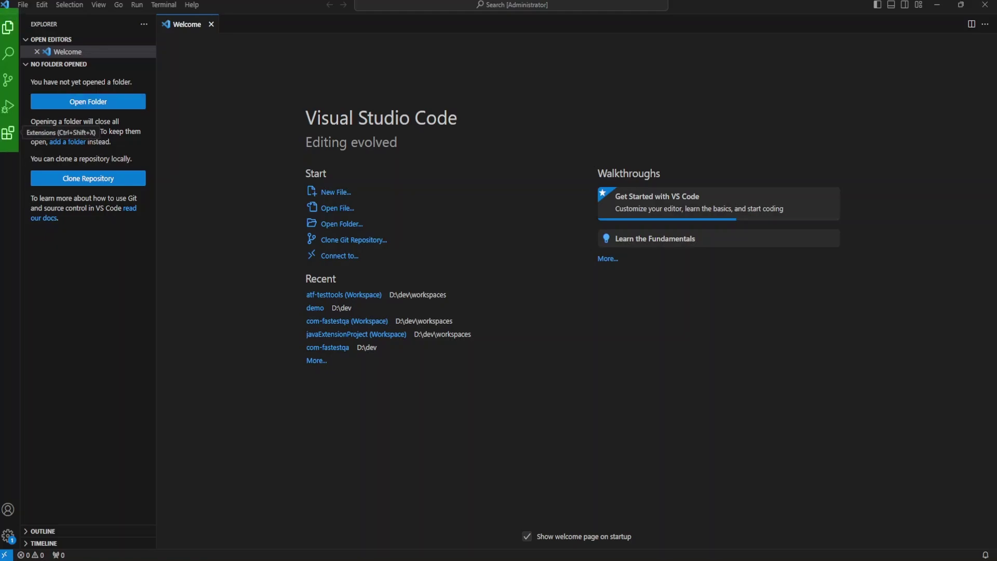
left_click(9, 136)
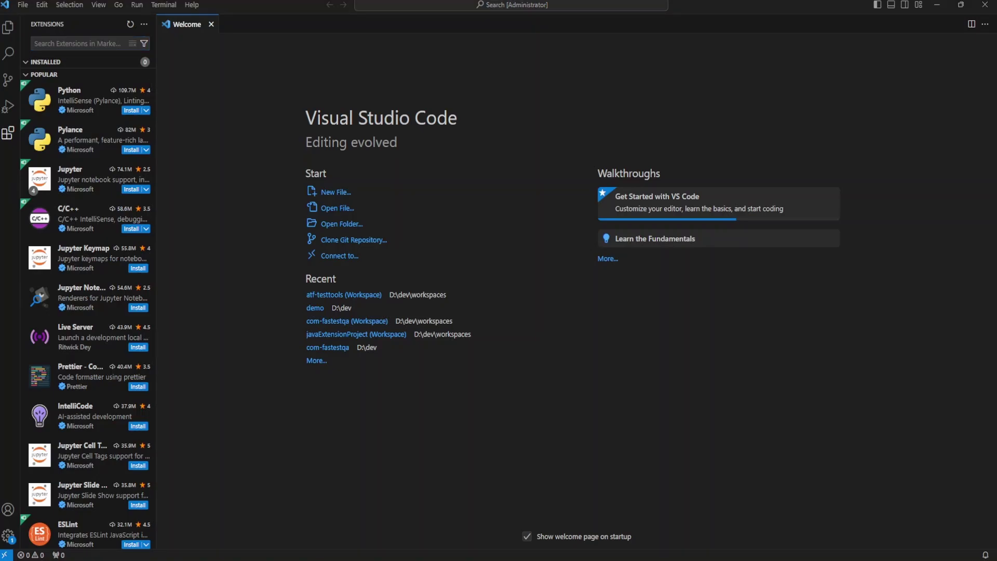
left_click(98, 44)
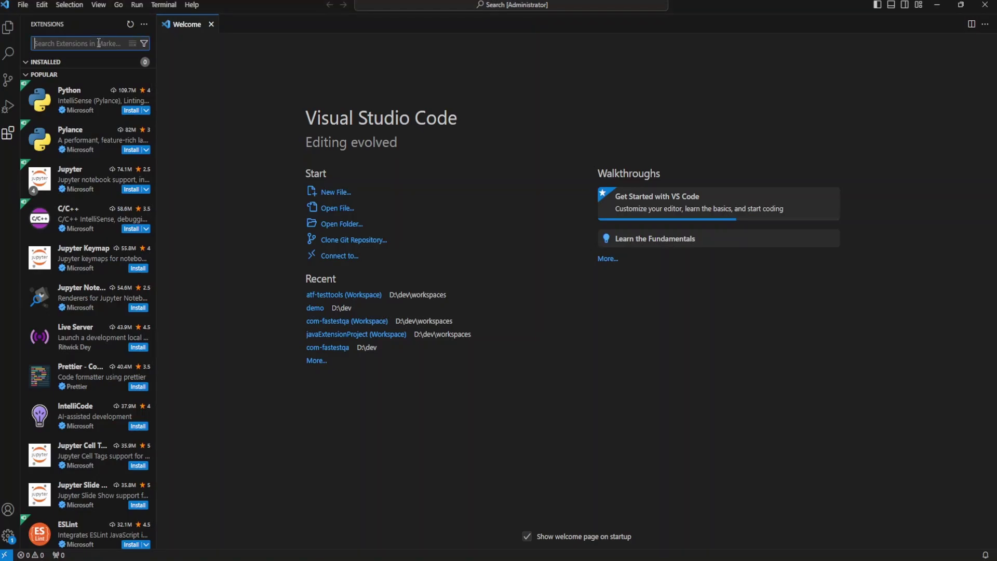
type("Extension Pack for Java")
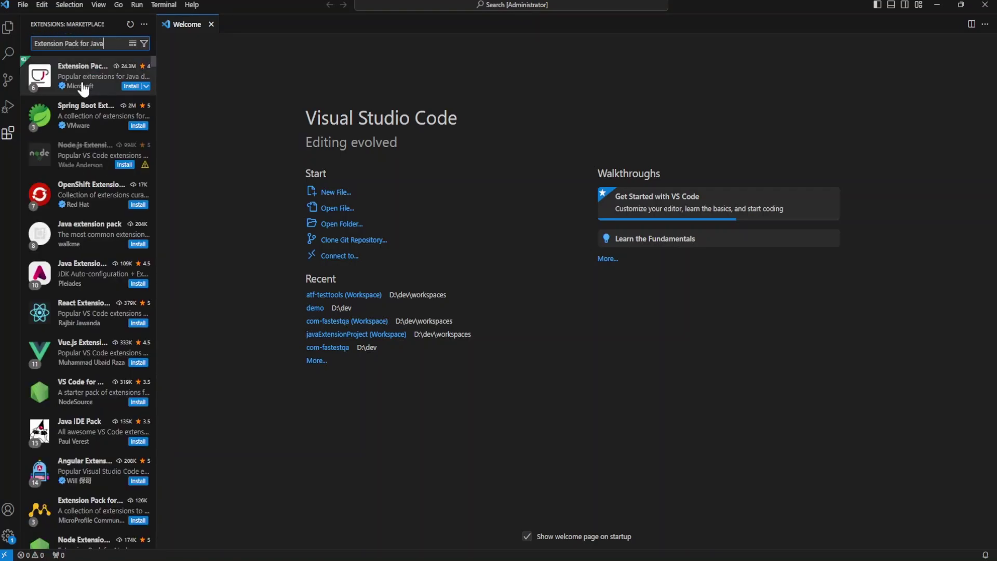
left_click(84, 90)
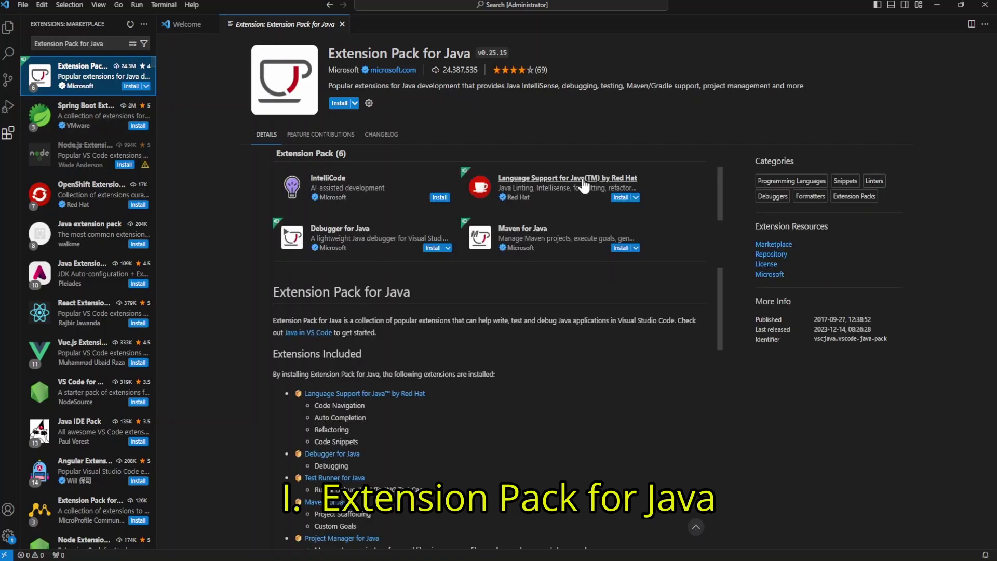
left_click_drag(721, 189, 724, 237)
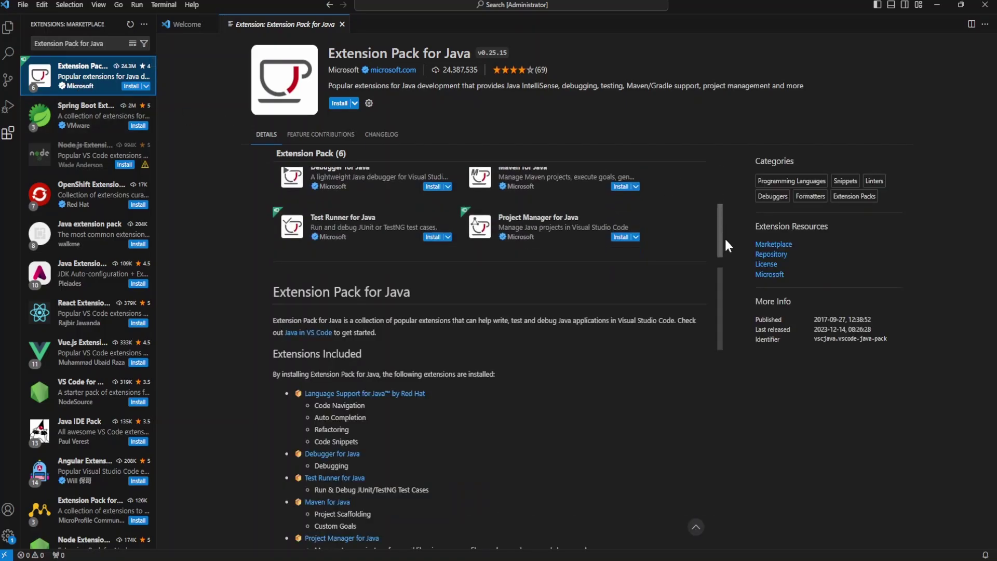
left_click(340, 103)
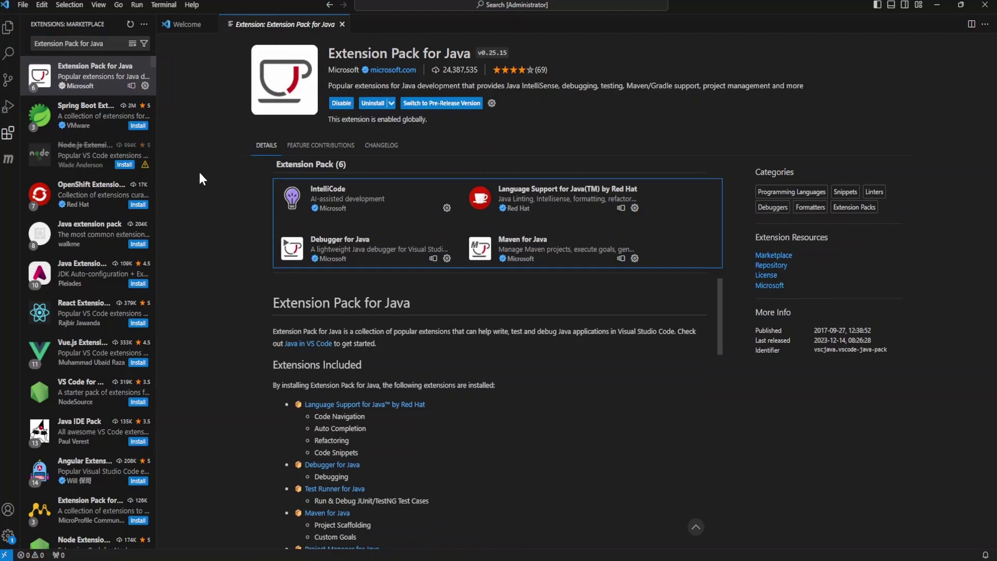
- Find the "Spring Boot Extension Pack" by VMware in the extensions marketplace and install it
left_click(132, 43)
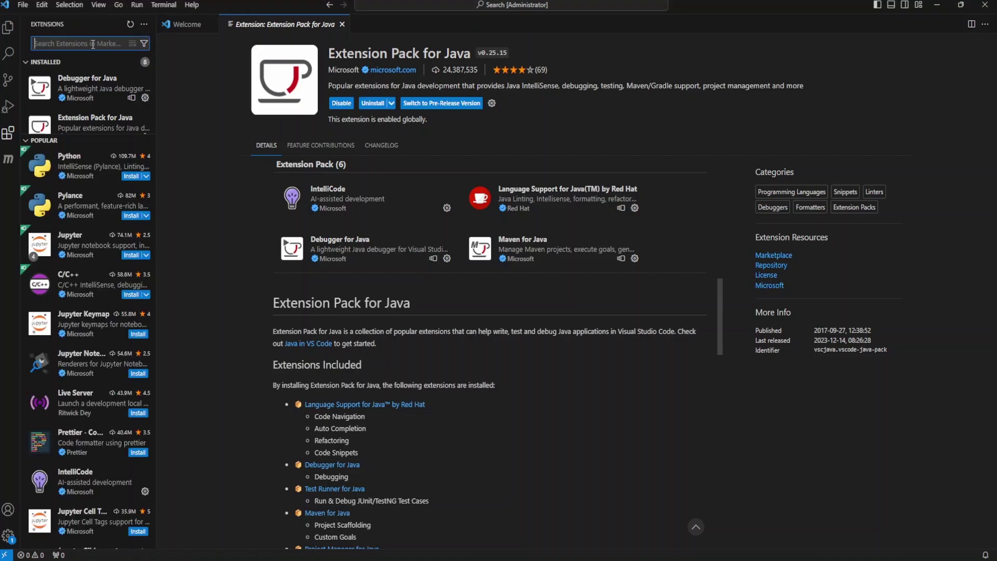
type("Spring Boot Extension Pack")
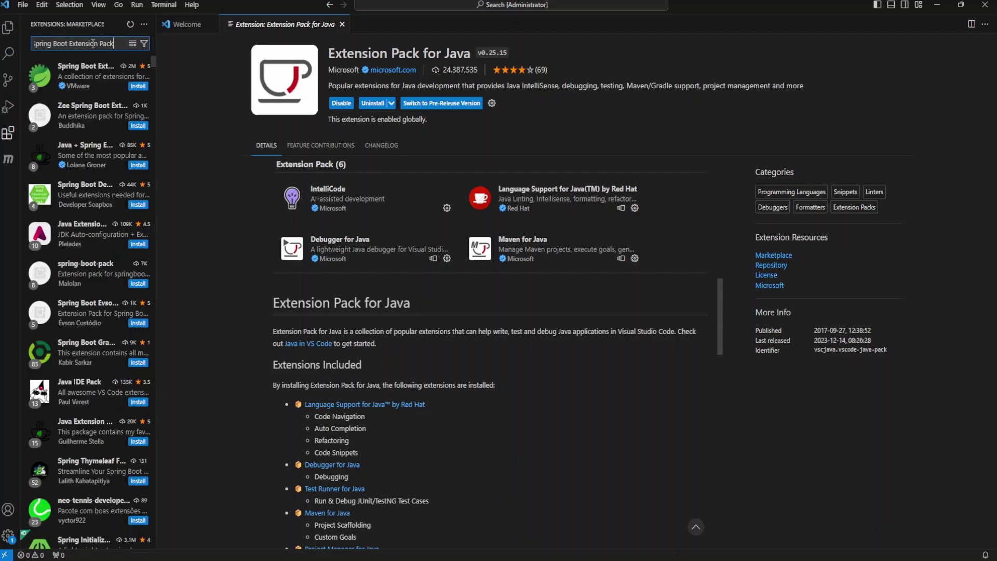
left_click(98, 71)
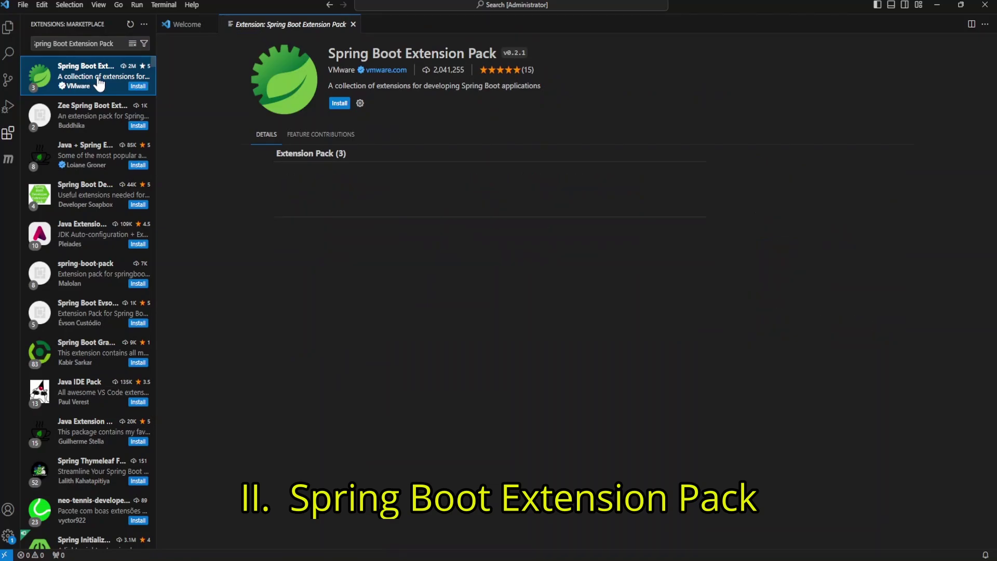
left_click(343, 106)
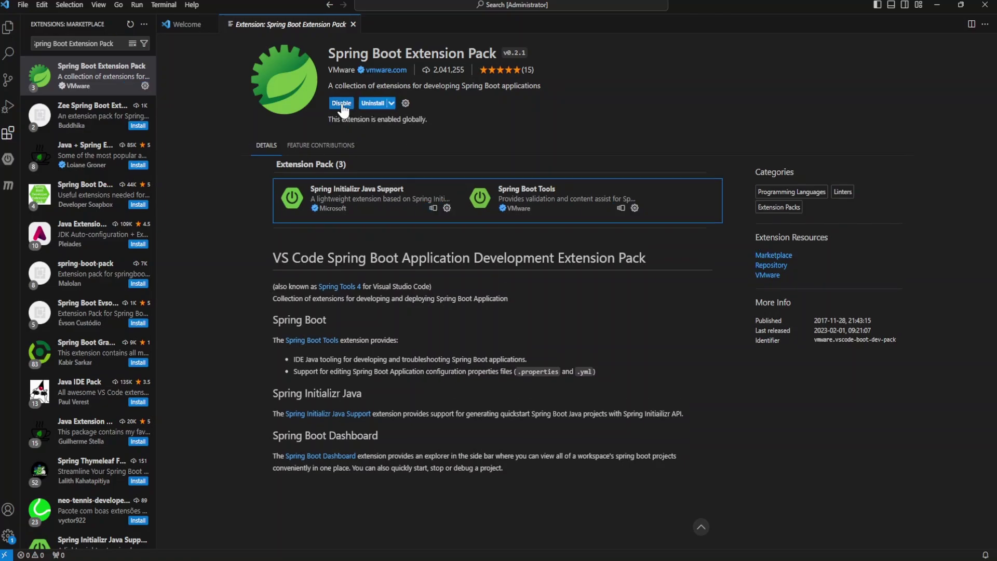
- Search the extensions marketplace for "Gradle Extension Pack" and install the pack of that name
left_click(131, 43)
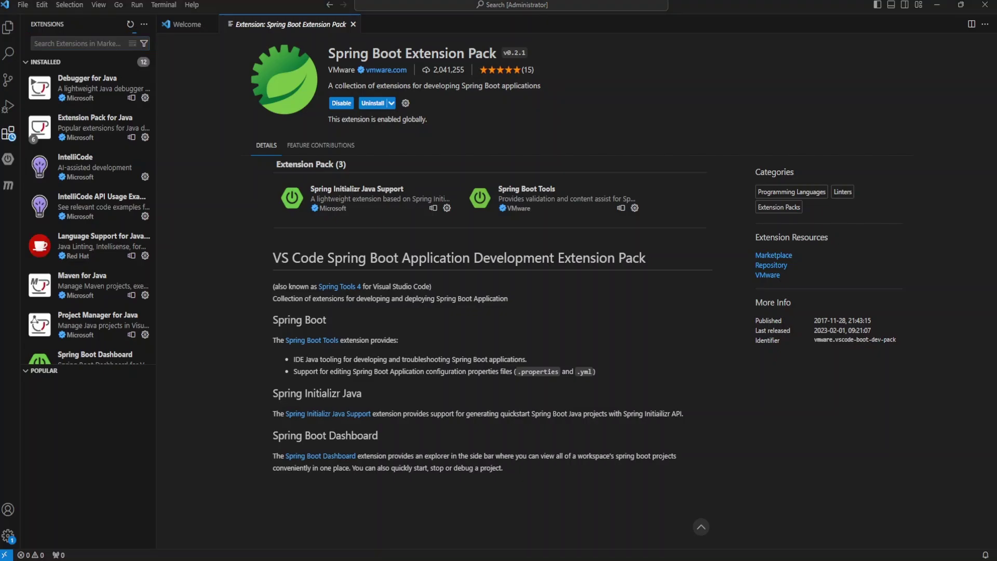
left_click(67, 44)
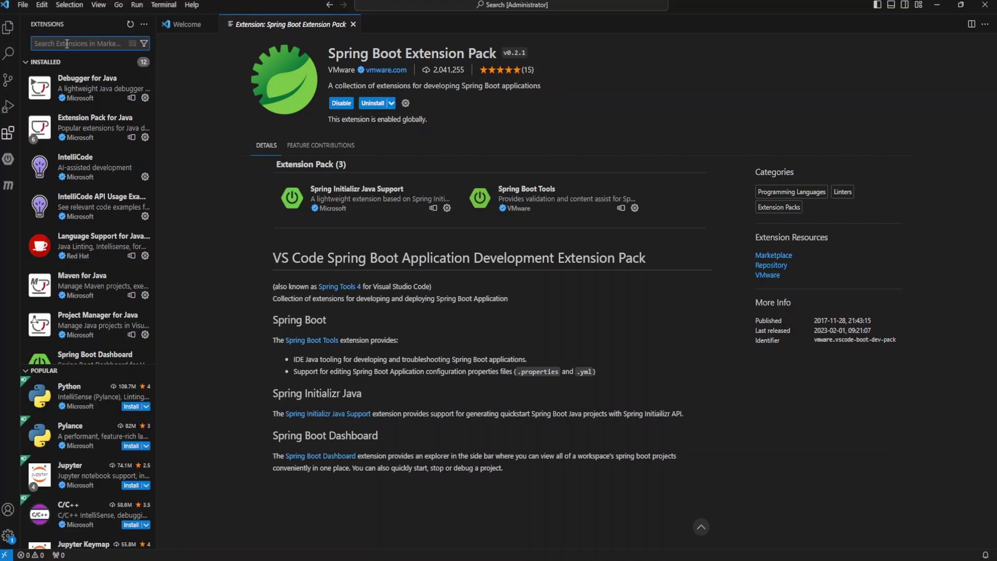
type("Gradle Extension Pack")
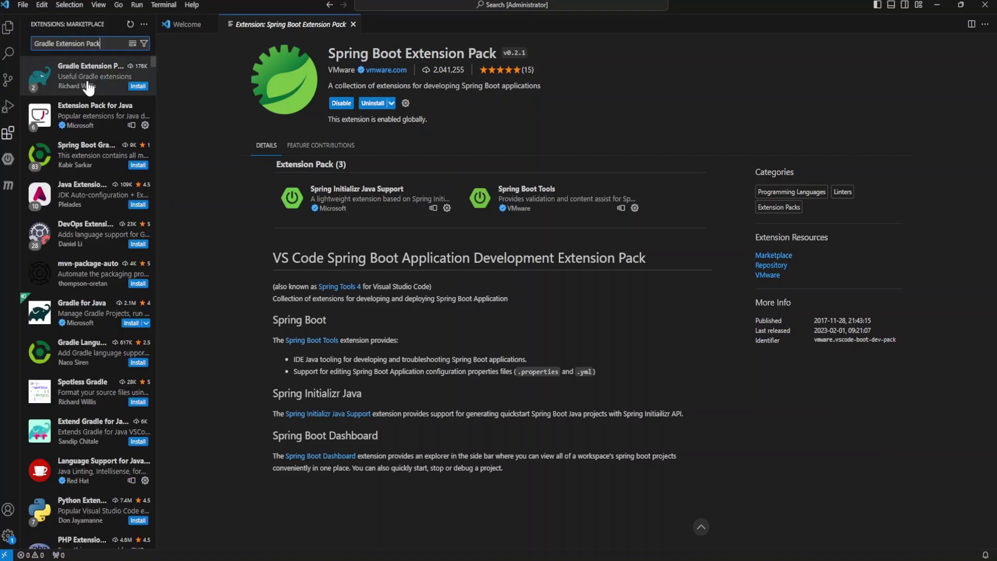
left_click(90, 87)
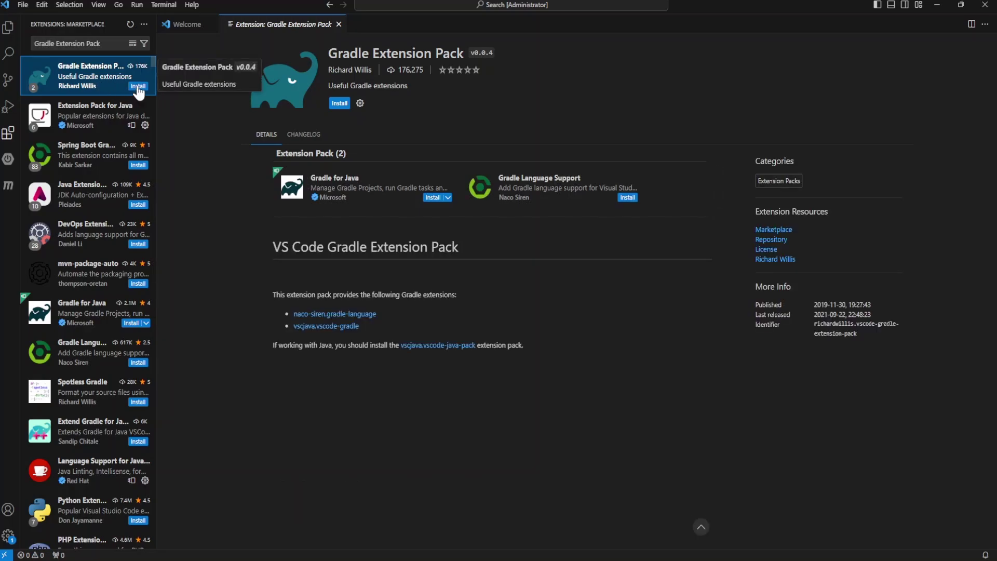
left_click(138, 89)
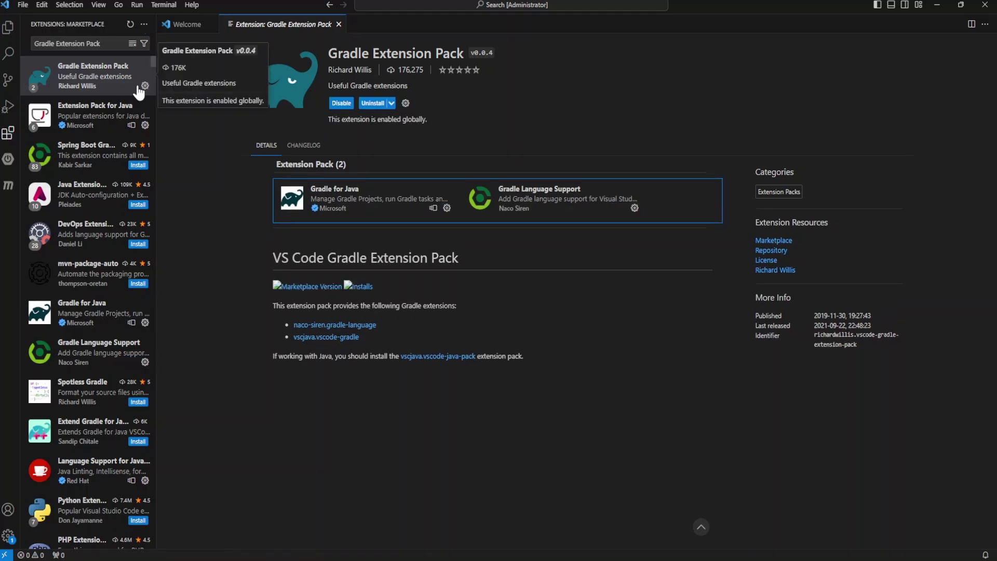
- Search the extensions marketplace for "Kotlin Language" and install the extension providing Kotlin support for VS Code
left_click(133, 44)
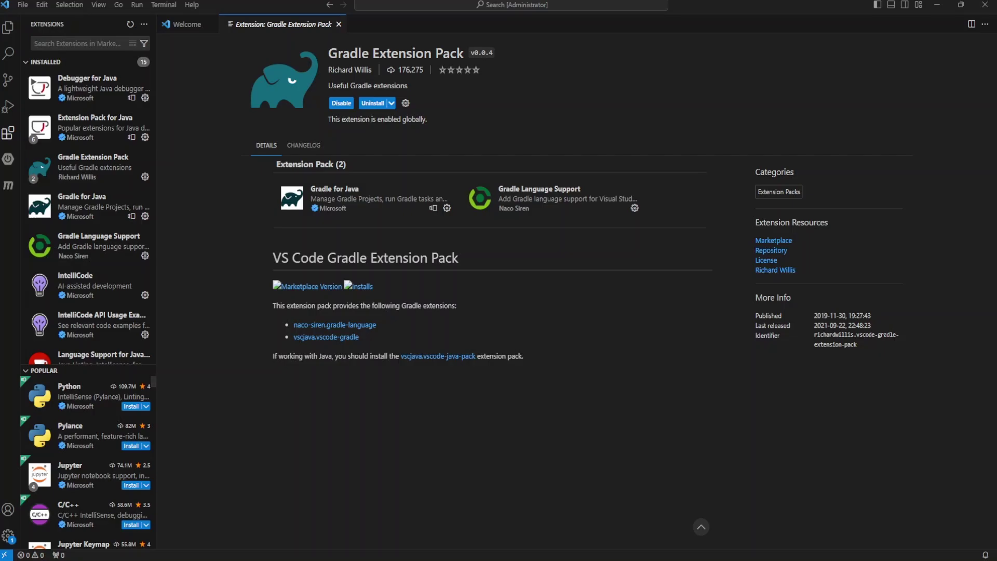
key("alt+Tab")
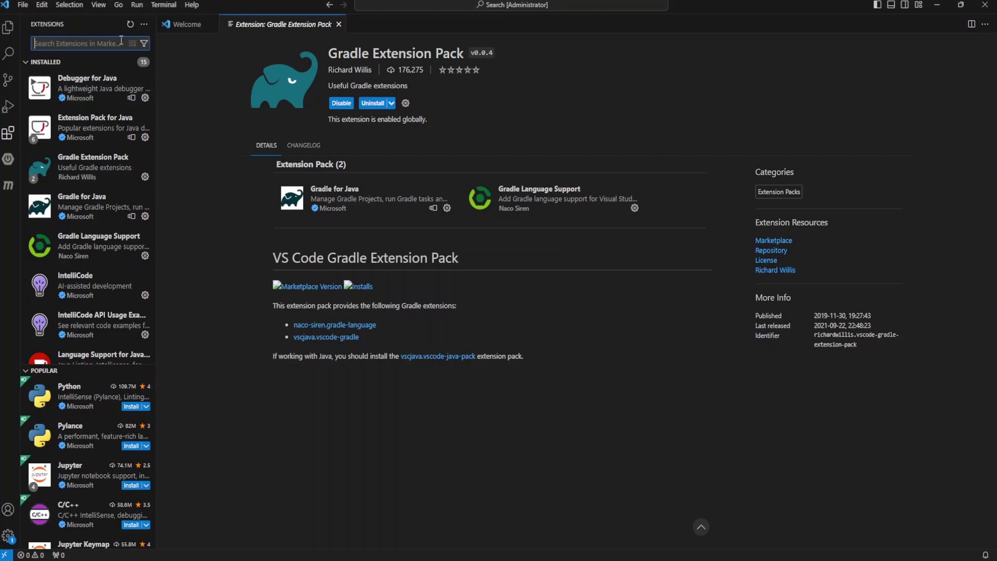
type("Kotlin Language")
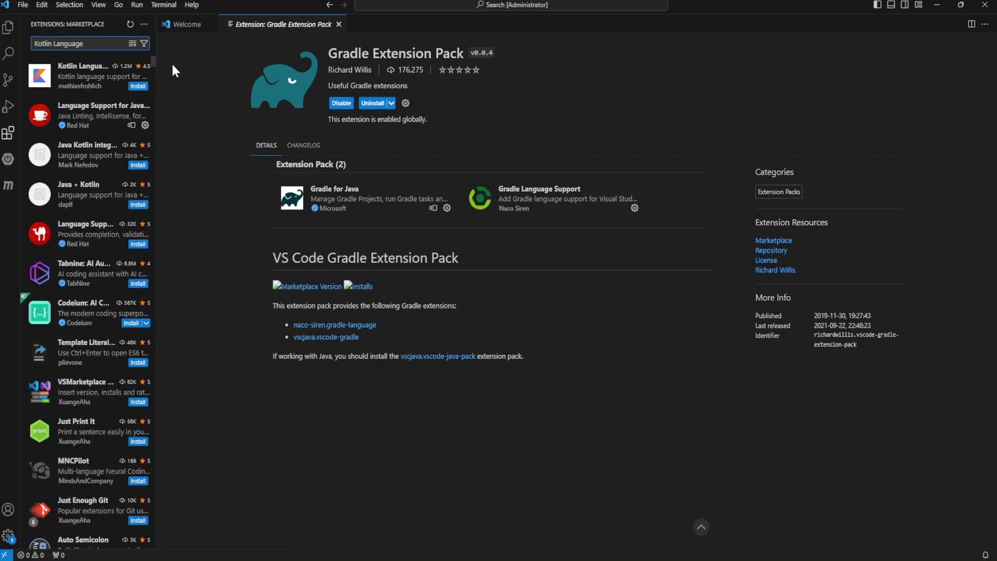
left_click(103, 78)
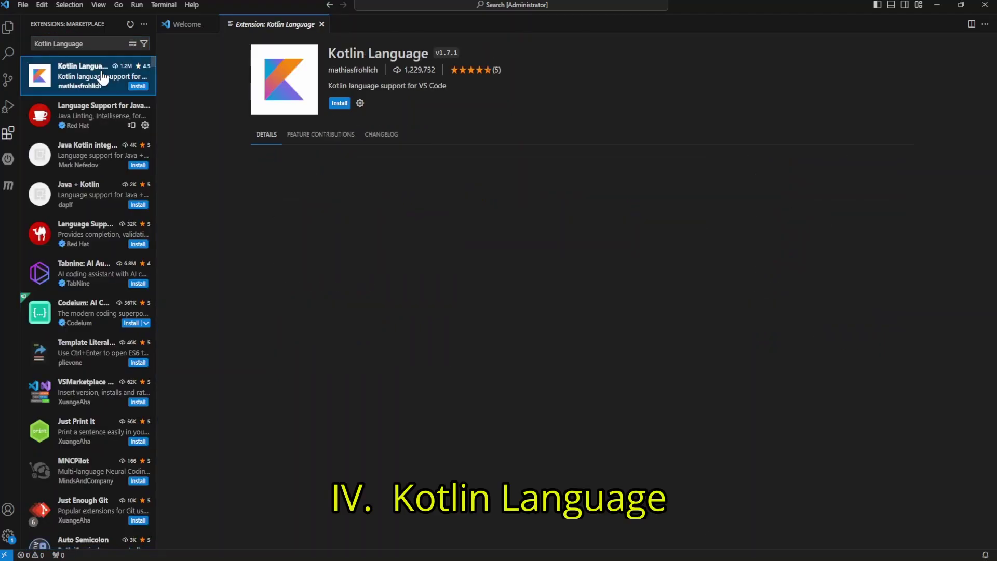
left_click(134, 86)
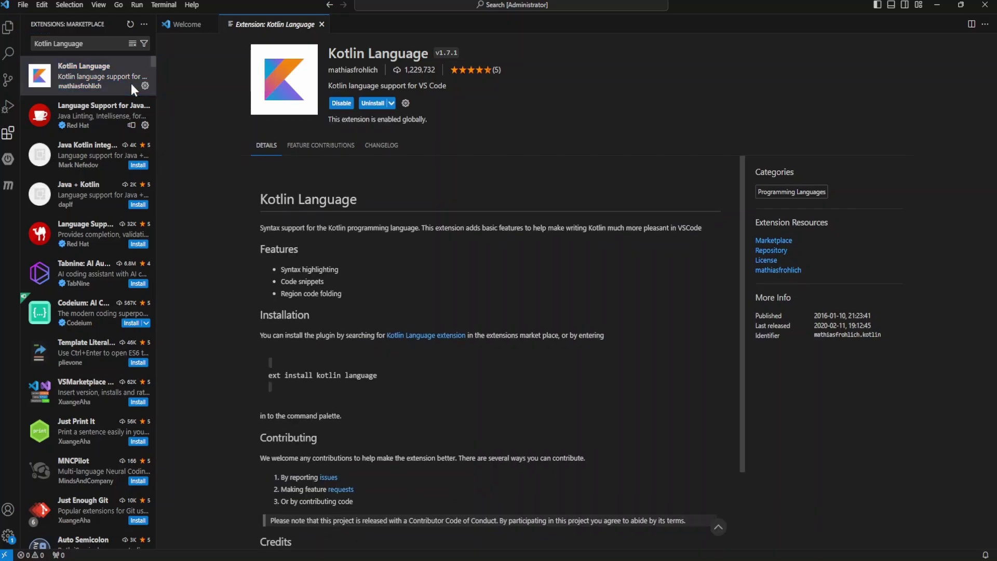
- Find the "XSLT/XPath for Visual Studio Code" extension by DeltaXML in the extensions marketplace and install it
left_click(75, 43)
key("ctrl+a")
key("BackSpace")
key("ctrl+v")
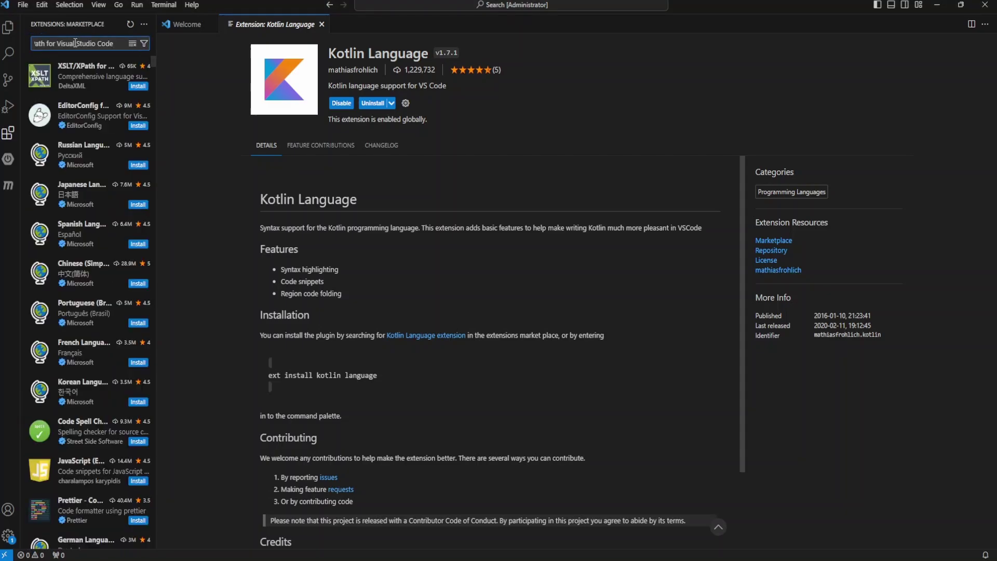
left_click(80, 82)
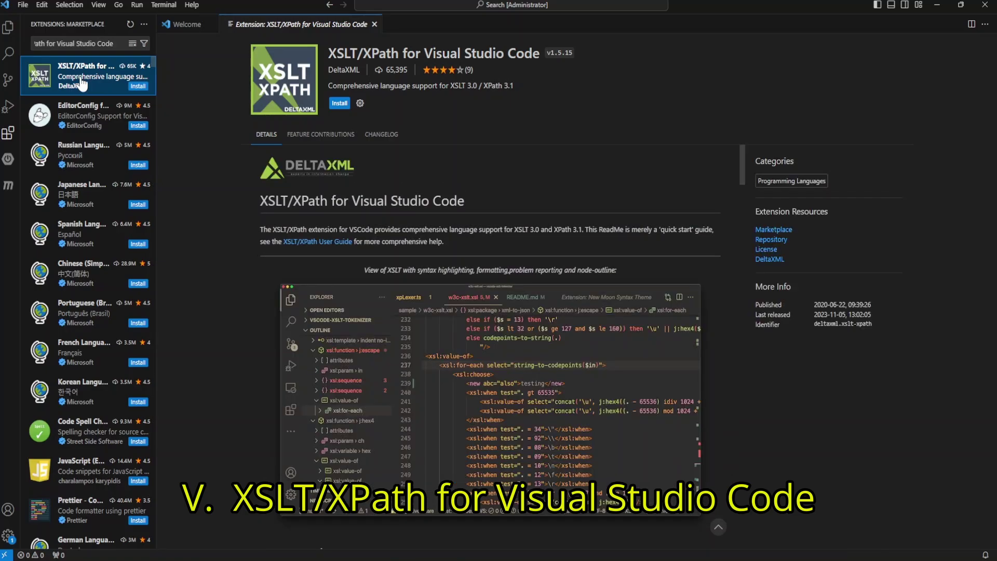
left_click(136, 86)
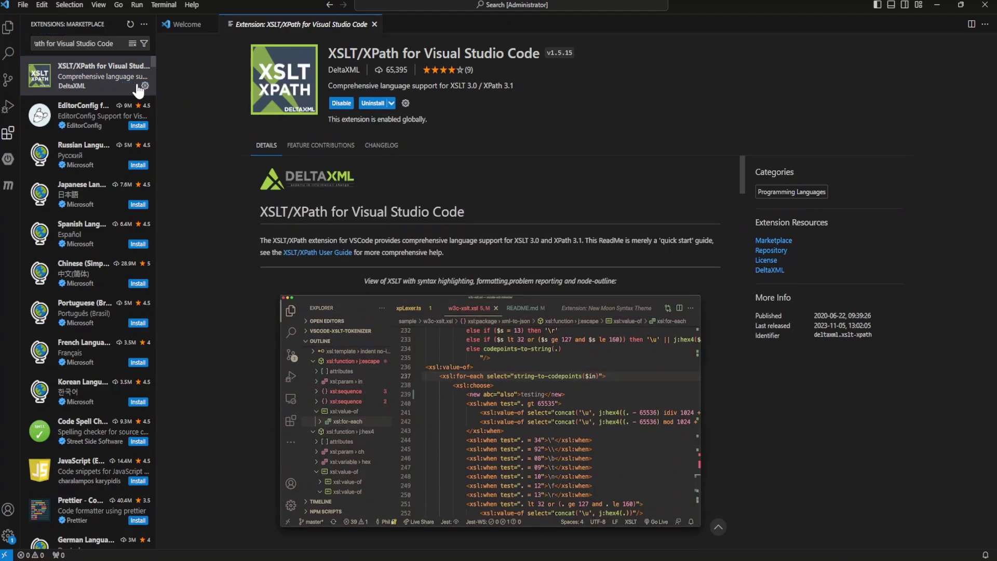
- Search the extensions marketplace for "XPath Notebook for Visual Studio Code" and install the DeltaXML extension of that name
left_click(133, 43)
key("ctrl+v")
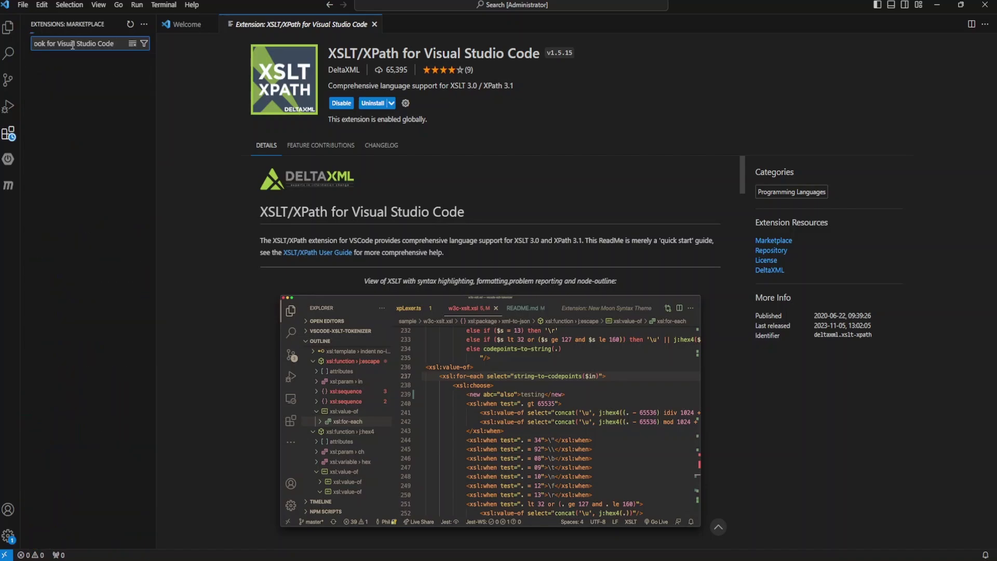
left_click(93, 93)
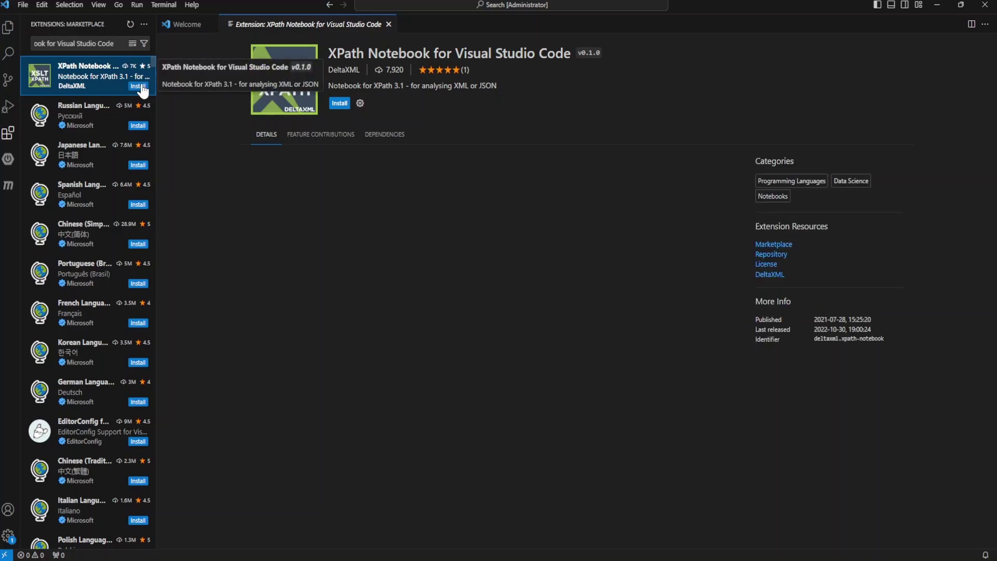
left_click(142, 88)
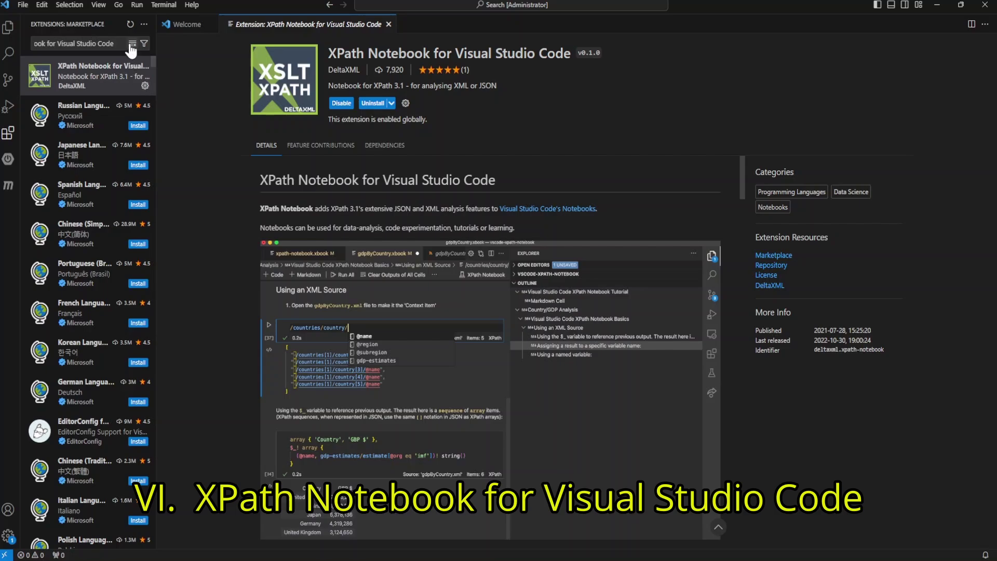
- Replace the marketplace search with "Checkstyle for Java" and install the extension of that name
left_click(133, 44)
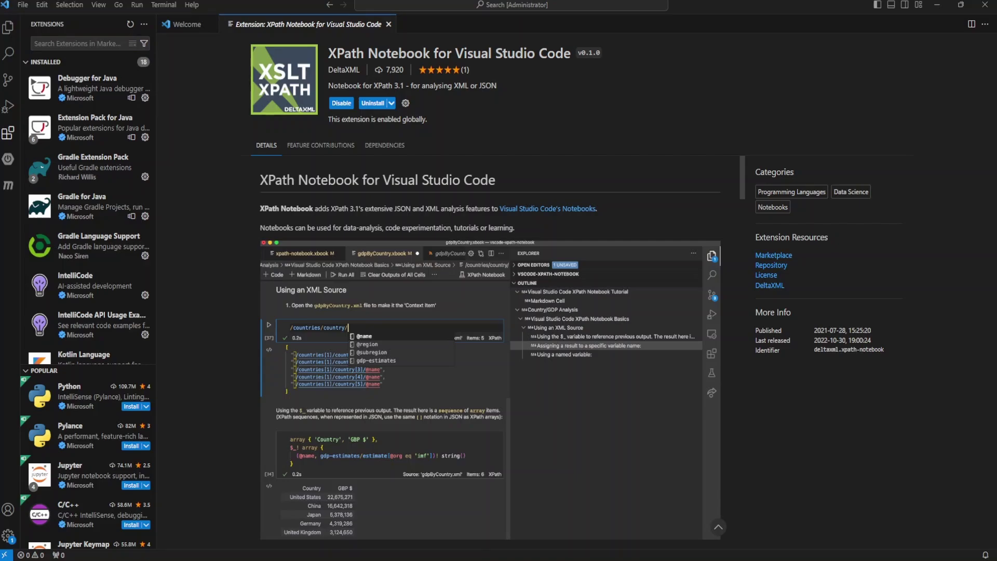
left_click(80, 41)
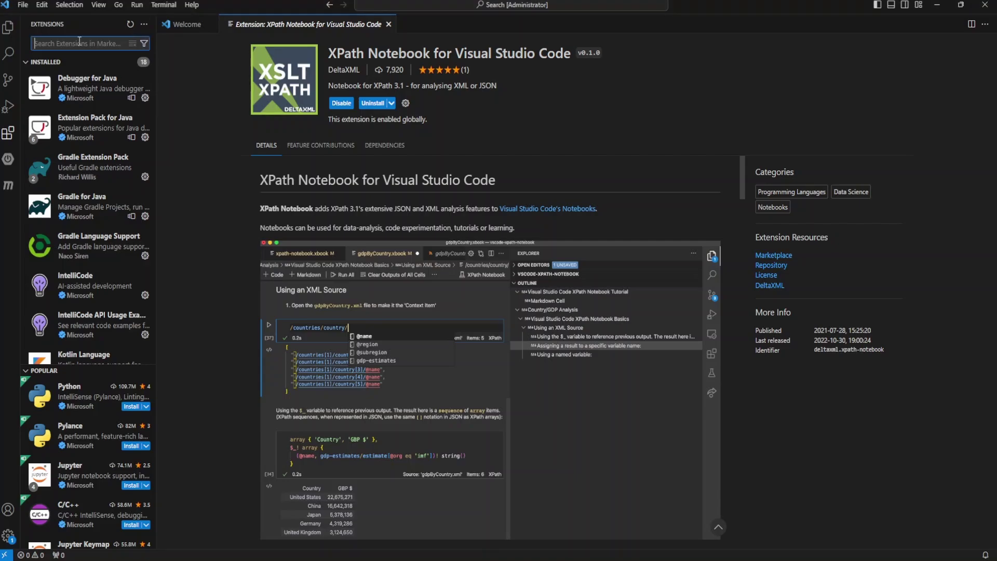
type("Checkstyle for Java")
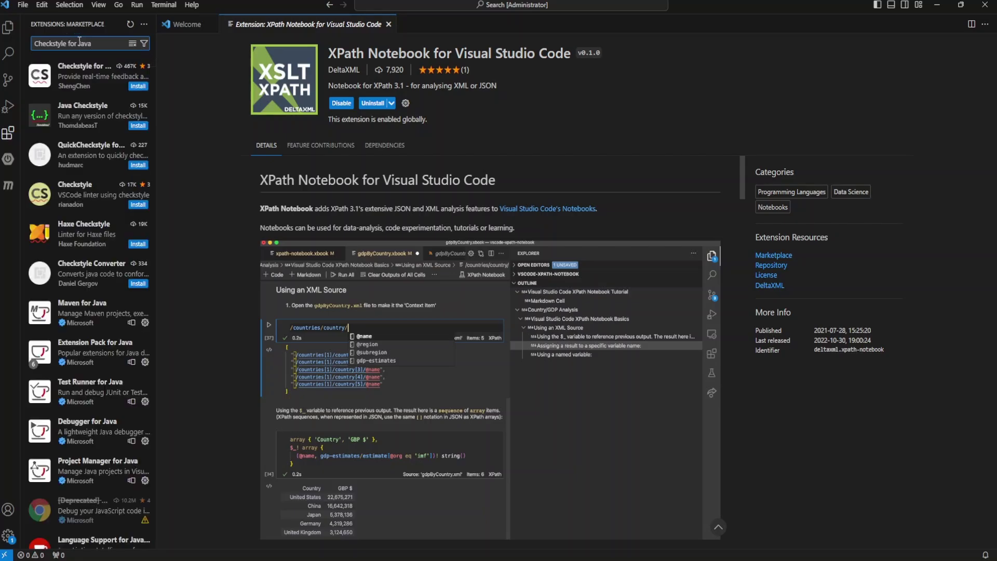
left_click(122, 89)
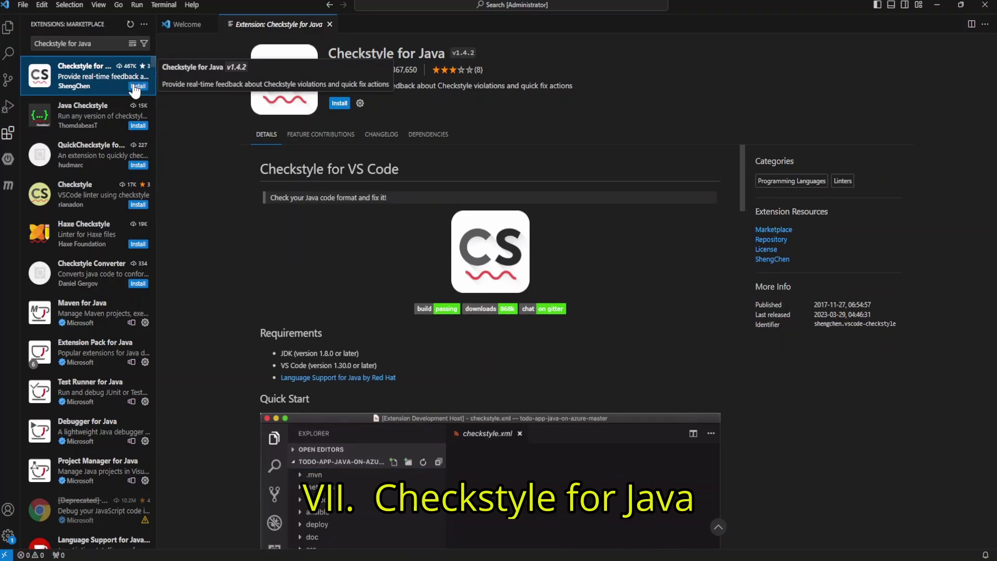
left_click(134, 87)
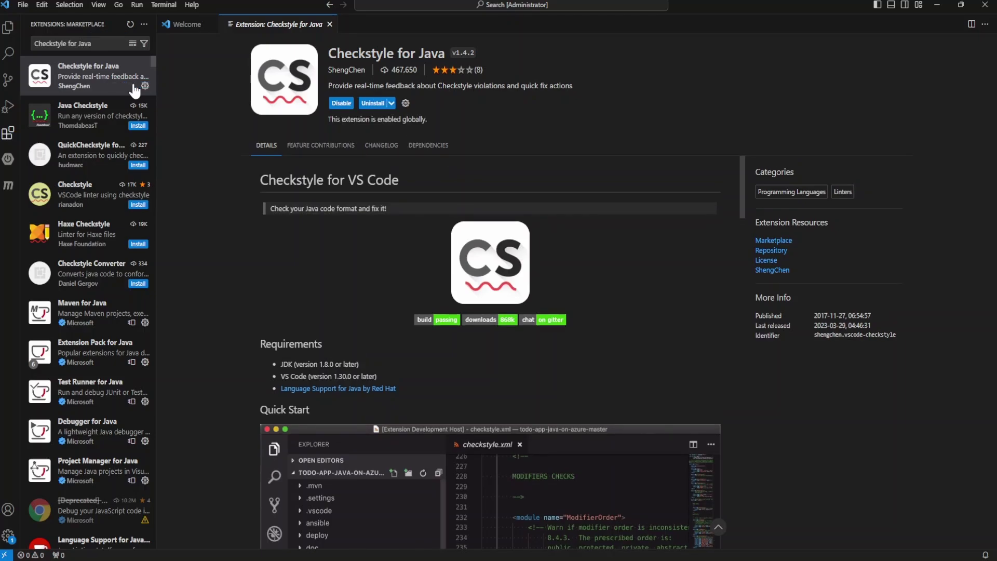
- Search the extensions marketplace for "Todo Tree" and install the extension that shows TODO and FIXME comment tags in a tree view
left_click(132, 44)
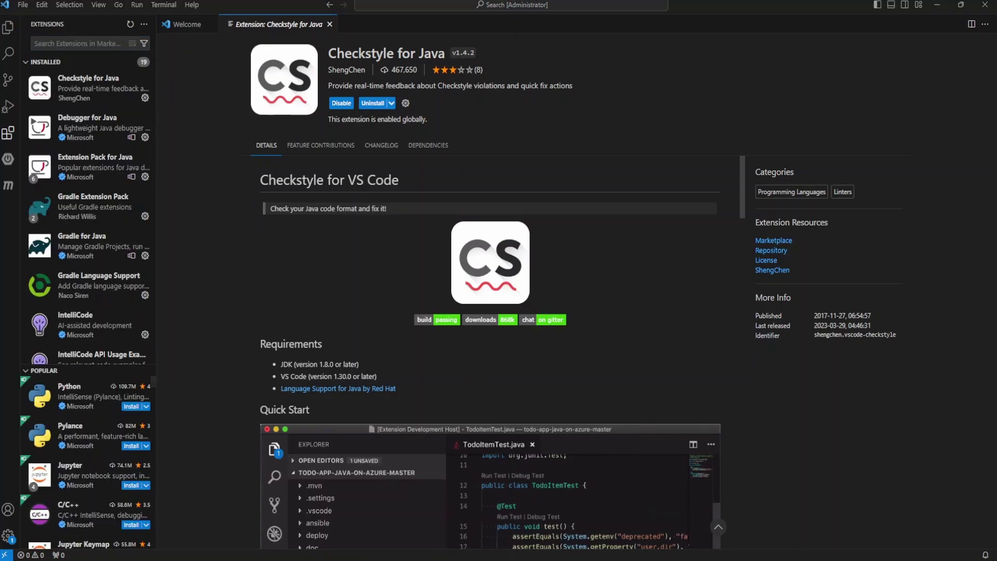
left_click(97, 42)
type("Todo Tree")
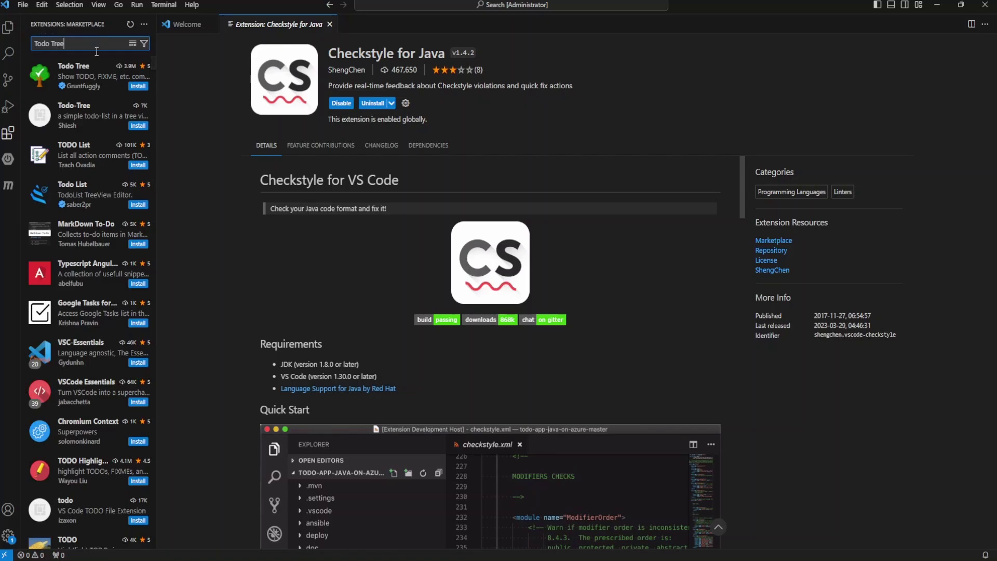
left_click(101, 84)
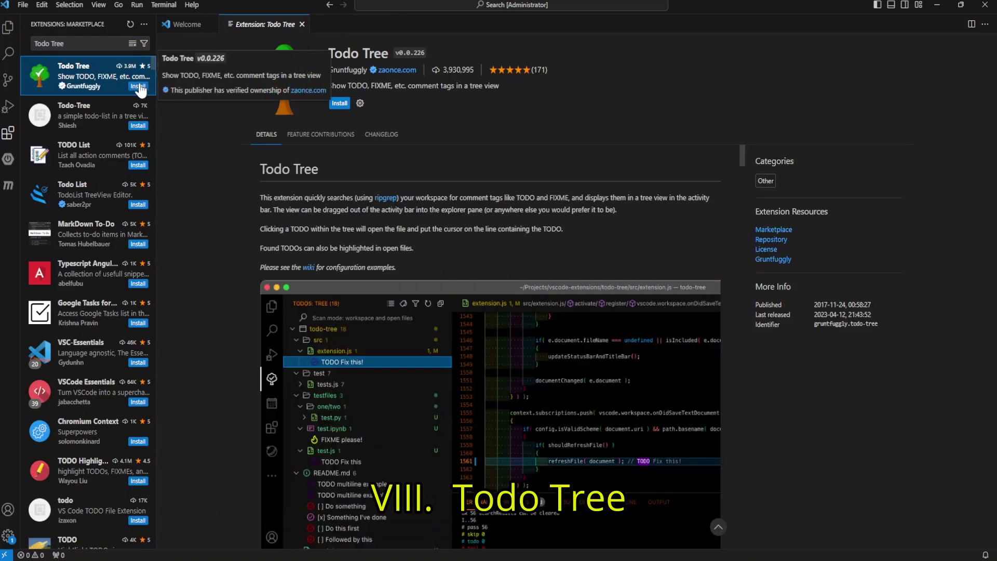
left_click(138, 85)
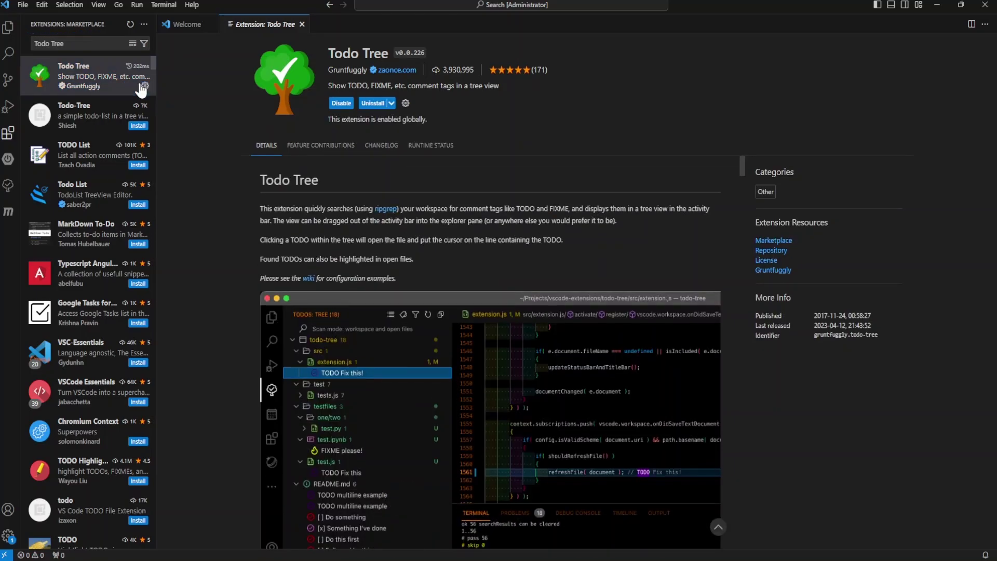
- Search the extensions marketplace for "GitHub Repositories" and install GitHub's extension for remotely browsing and editing repositories
left_click(132, 44)
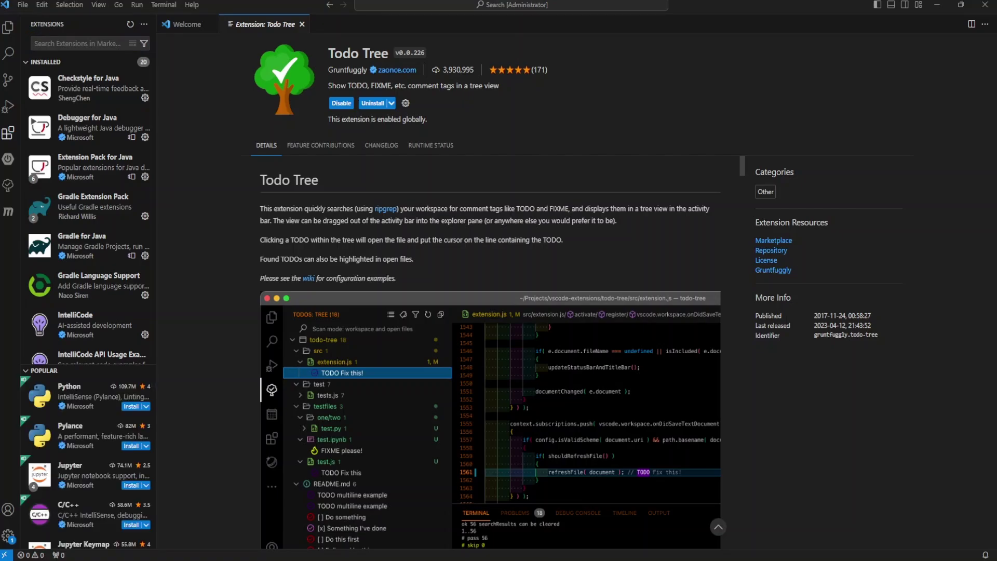
left_click(101, 44)
type("GitHub Repositories")
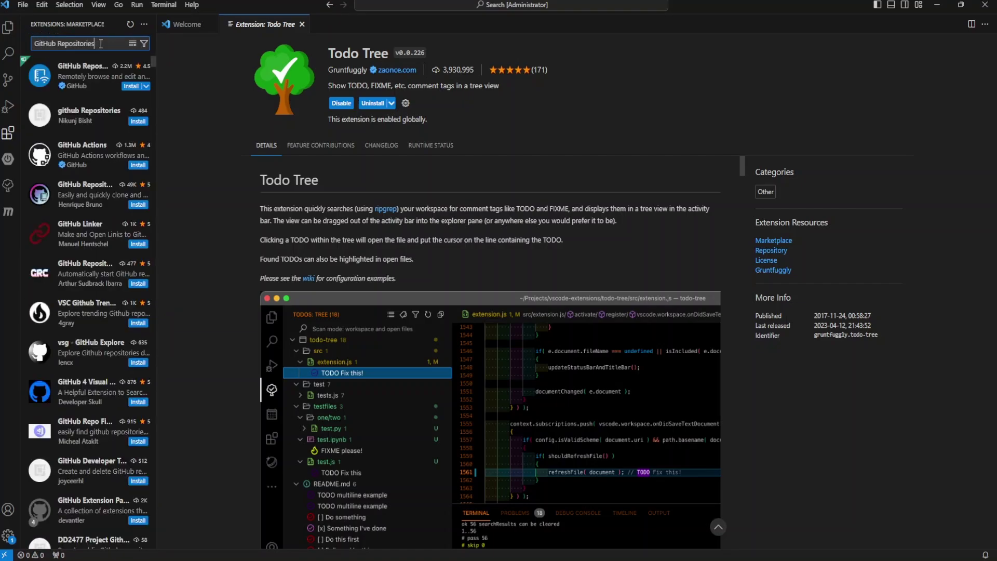
left_click(91, 87)
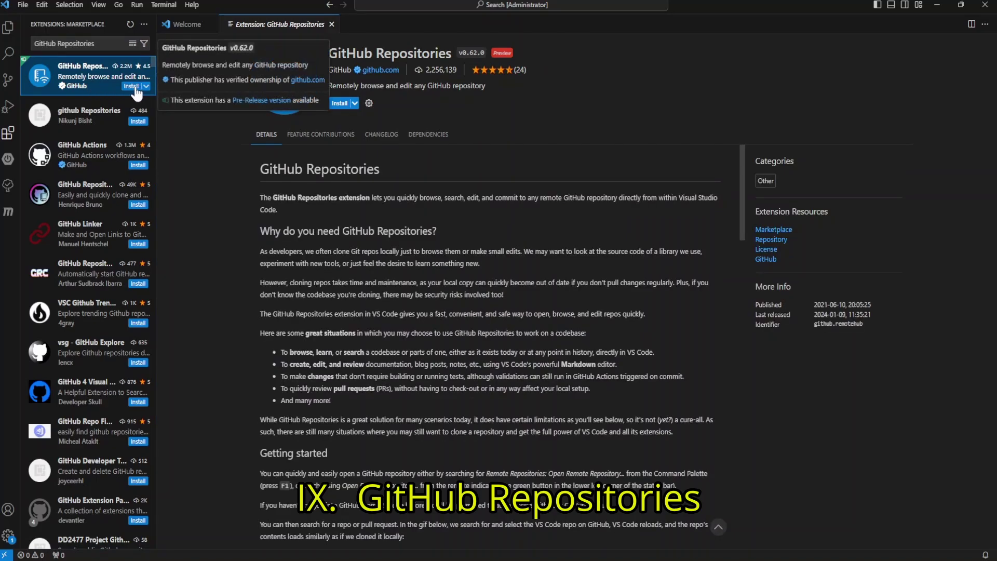
left_click(134, 86)
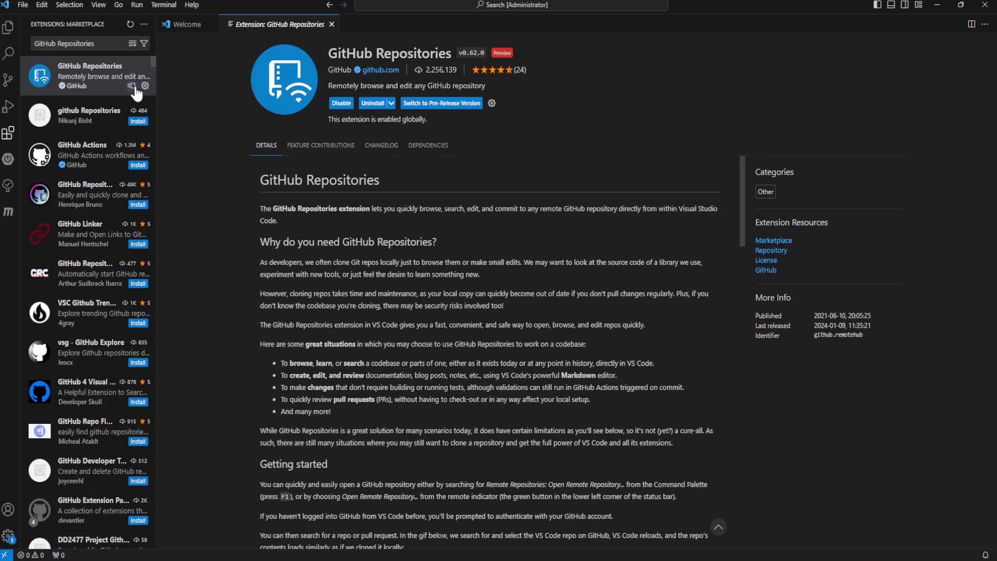
- Search the extensions marketplace for "Azure Repos" and open the details page of Microsoft's extension to check its installation status
left_click(133, 44)
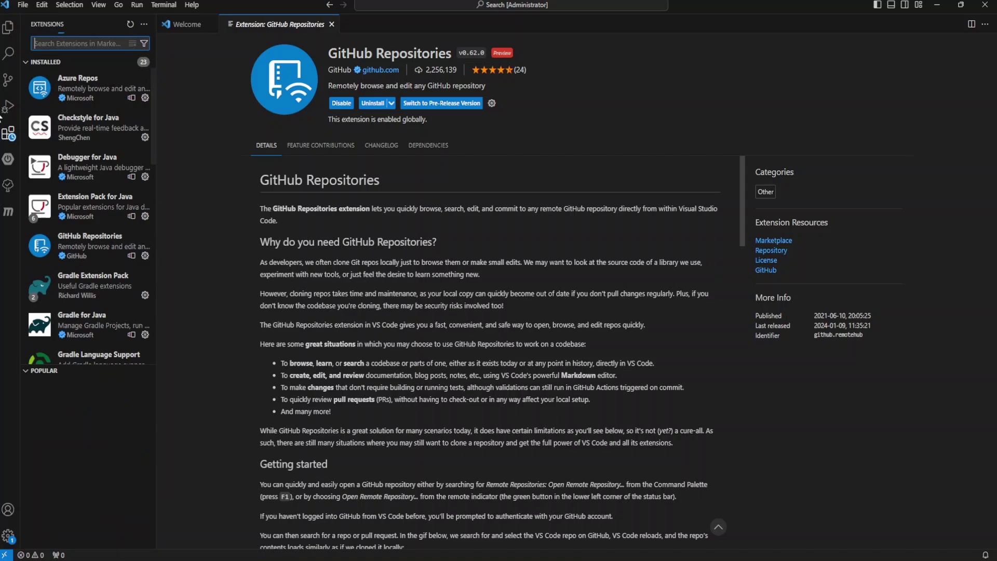
key("alt+Tab")
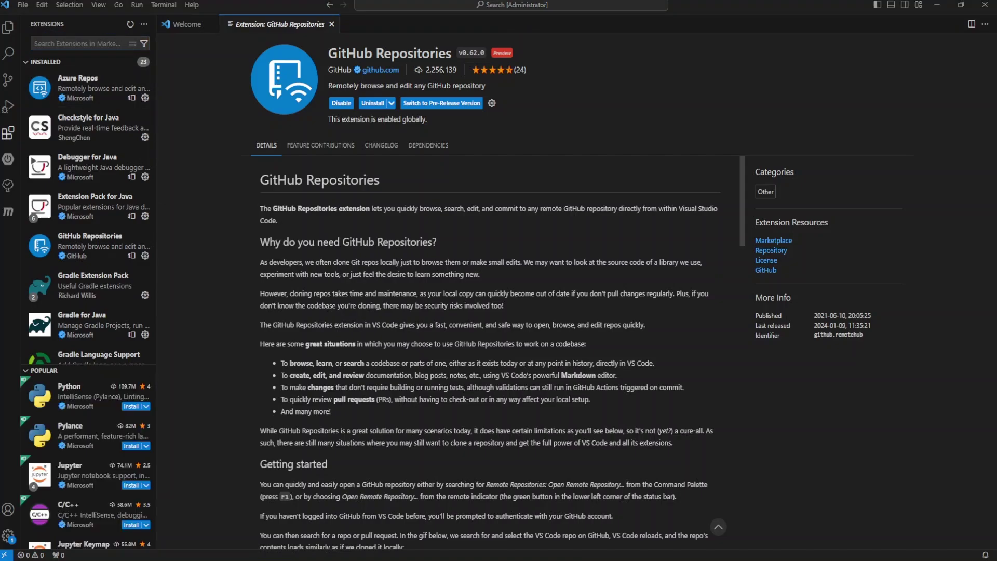
left_click(77, 43)
type("Azure Repos")
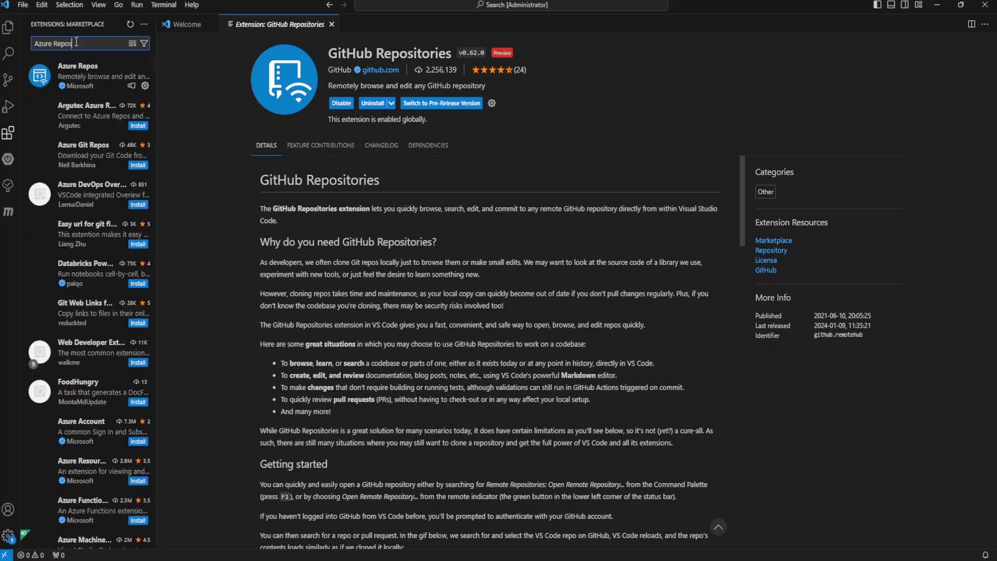
left_click(79, 86)
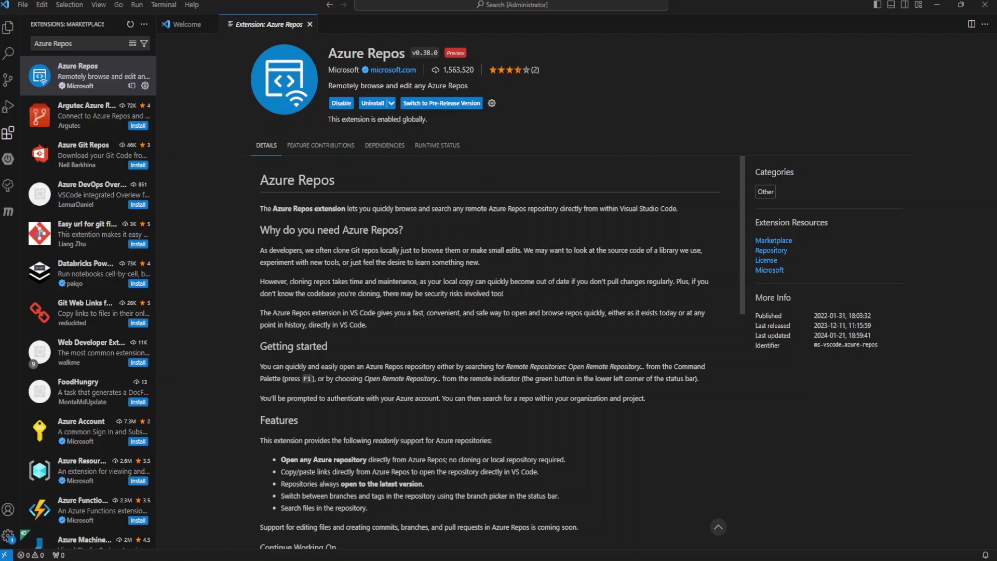
- Find the "GitHub Pull Requests and Issues" extension by GitHub in the extensions marketplace and install it
left_click(132, 43)
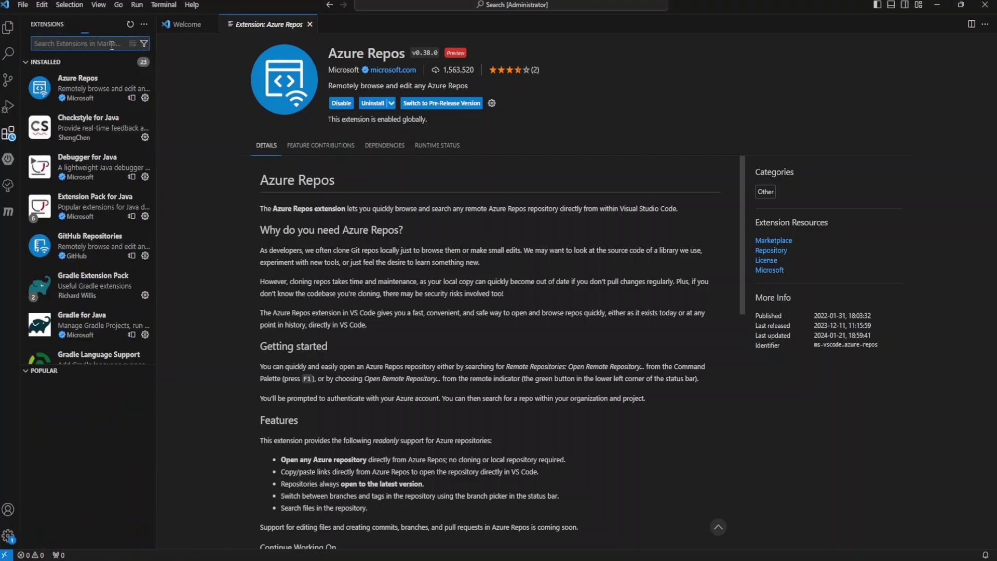
type("GitHub Pull Requests and Issues")
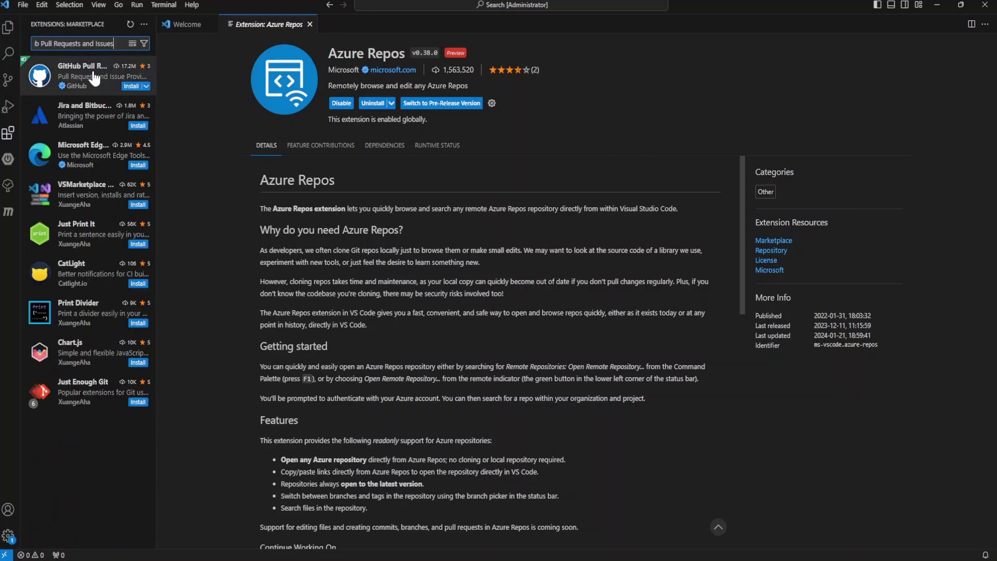
left_click(93, 79)
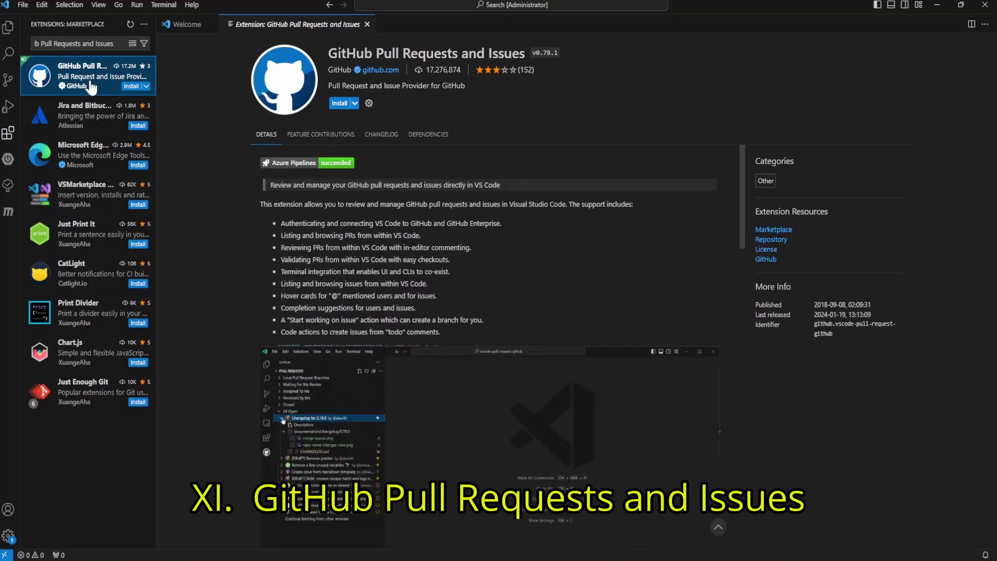
left_click(132, 89)
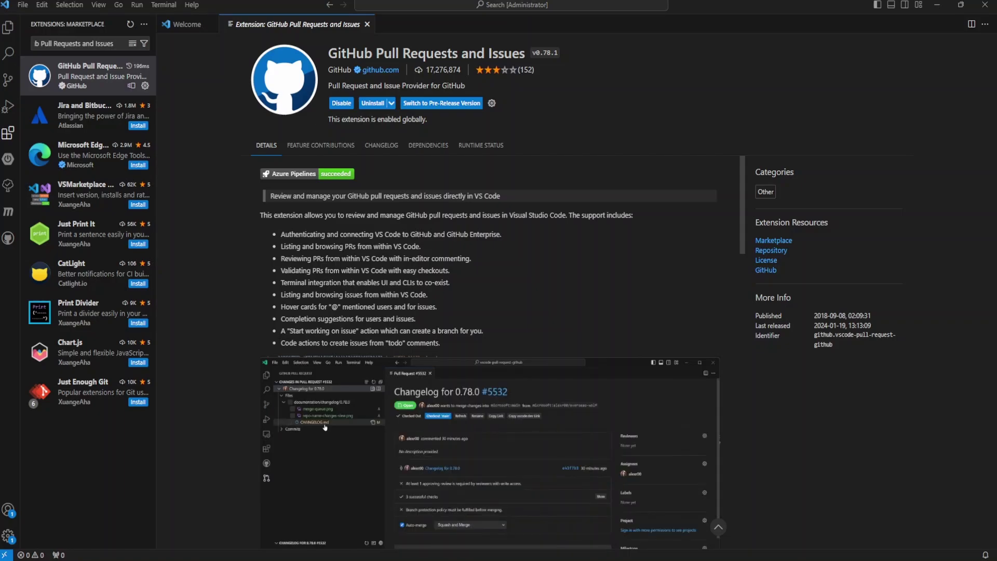
- Search the extensions marketplace for "Git Graph" and install the extension of that name
left_click(131, 43)
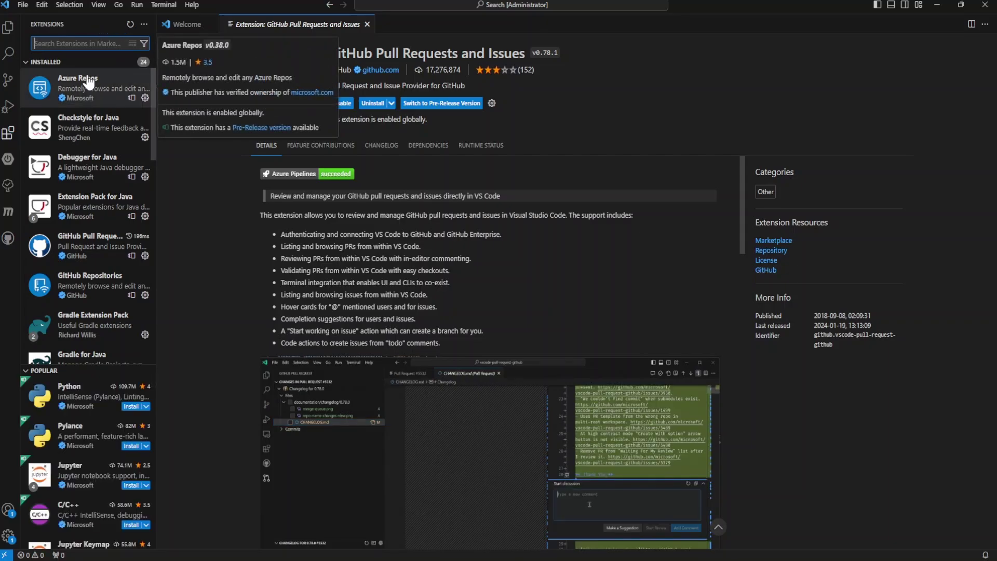
type("Git Graph")
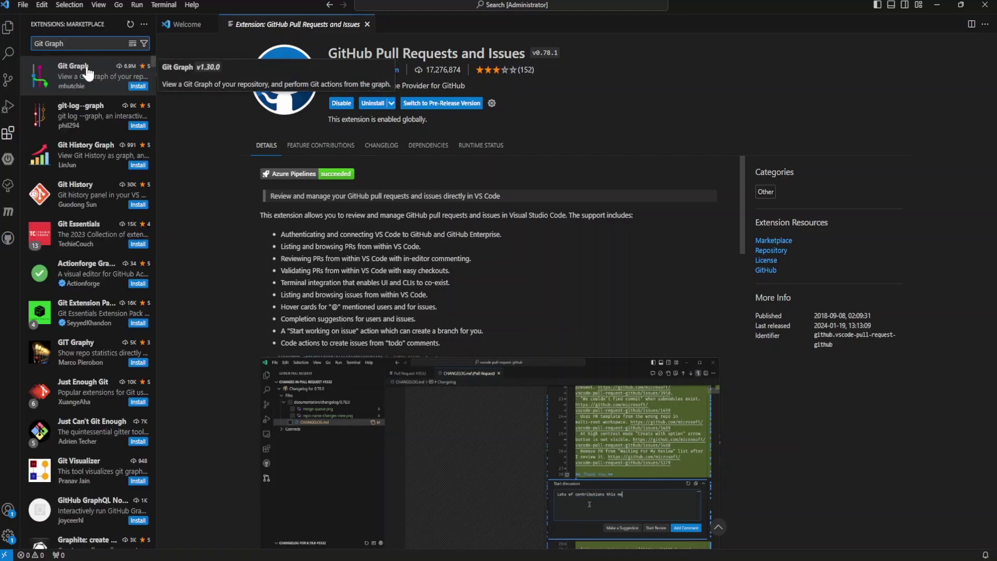
left_click(89, 74)
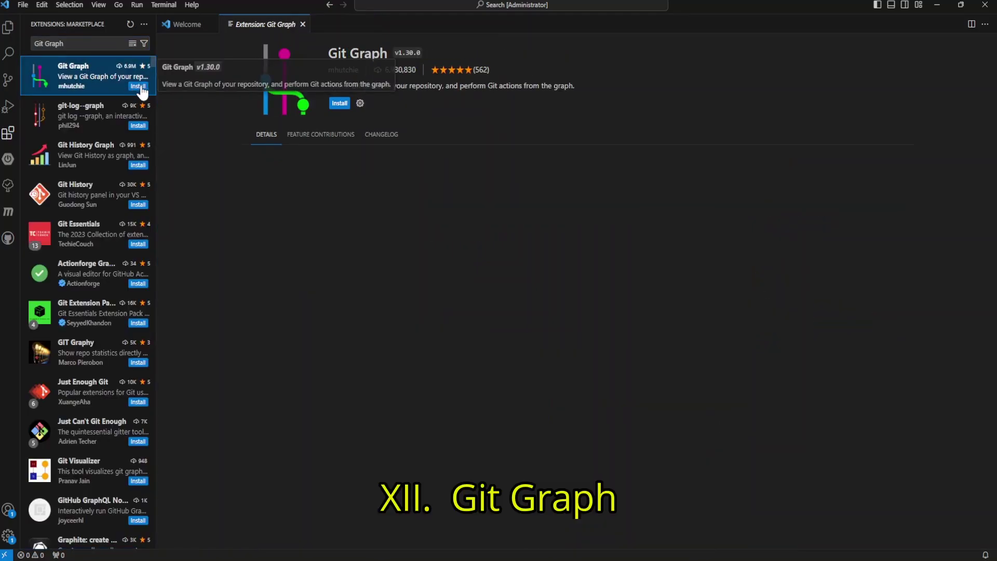
left_click(138, 87)
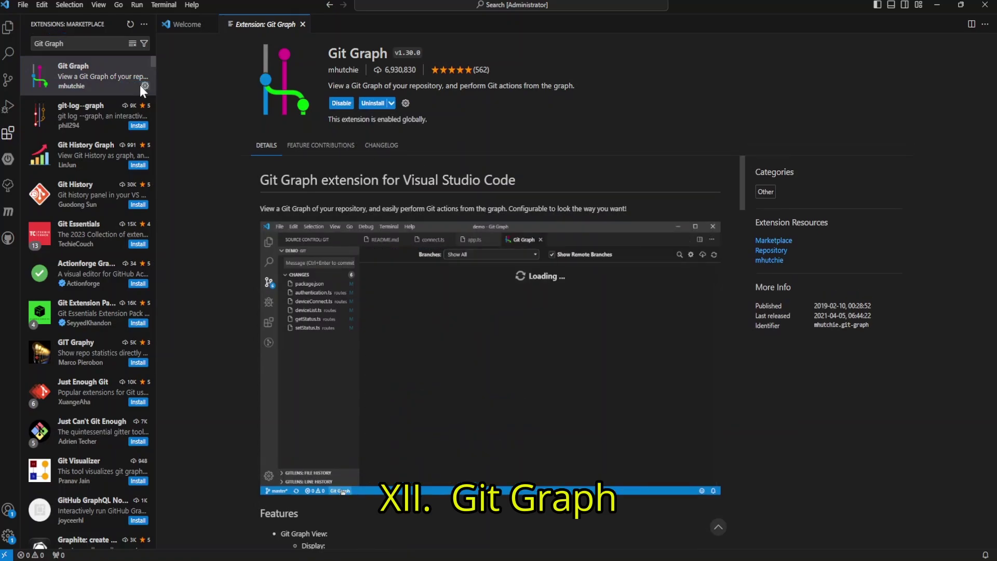
- Search the extensions marketplace for "GitHub Copilot", install GitHub's extension, and open the details of the accompanying GitHub Copilot Chat
left_click(132, 44)
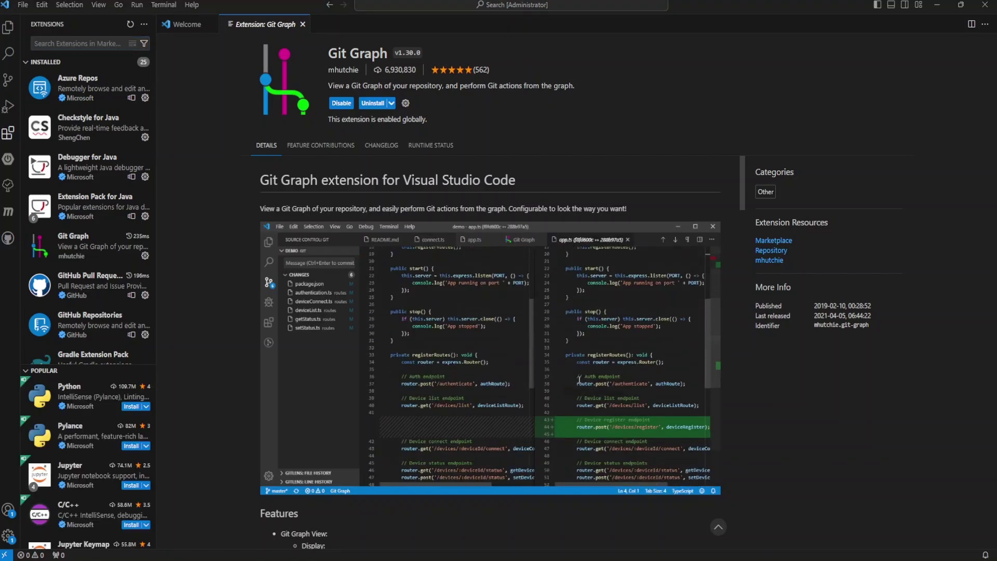
left_click(94, 43)
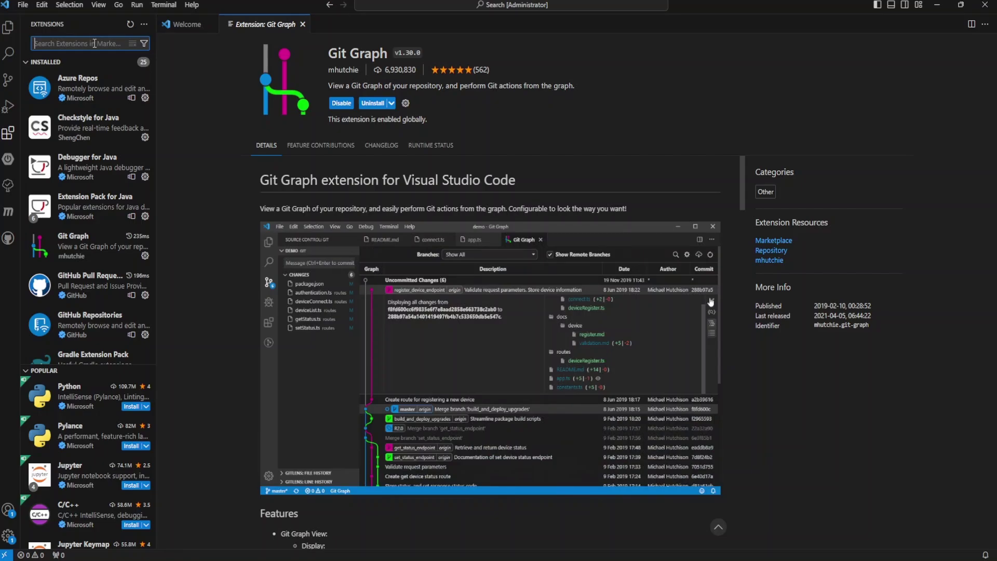
type("GitHub Copilot")
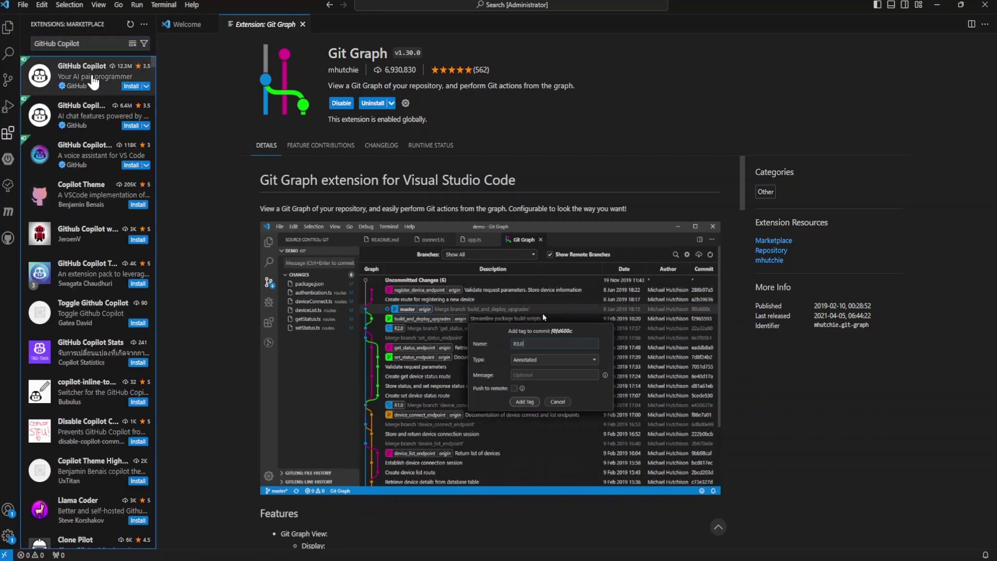
left_click(93, 82)
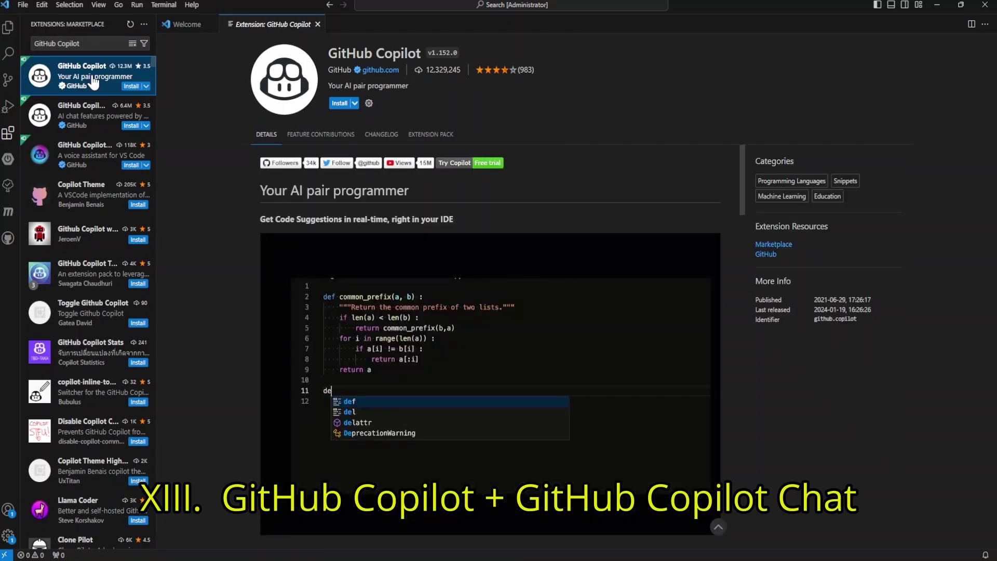
left_click(131, 87)
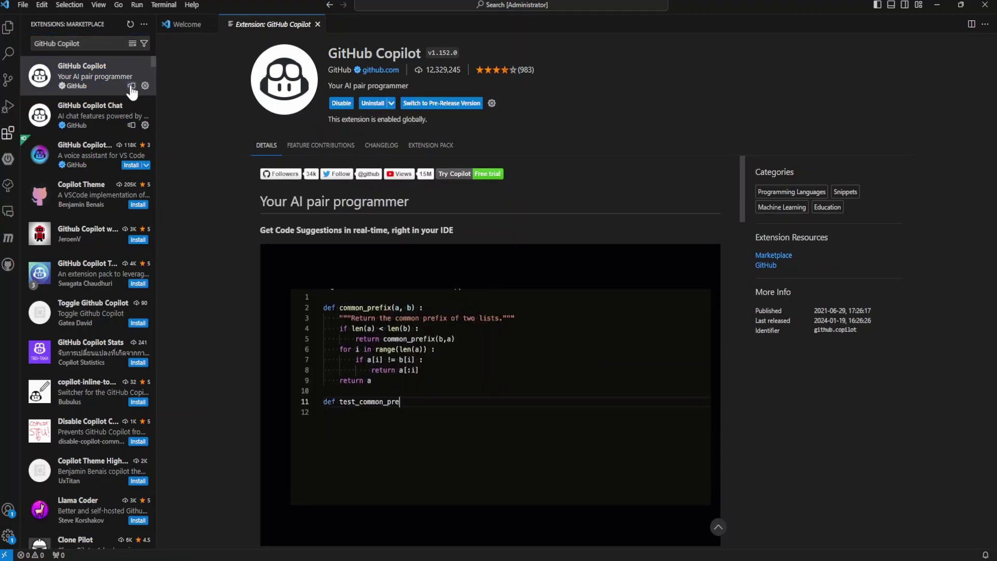
left_click(95, 122)
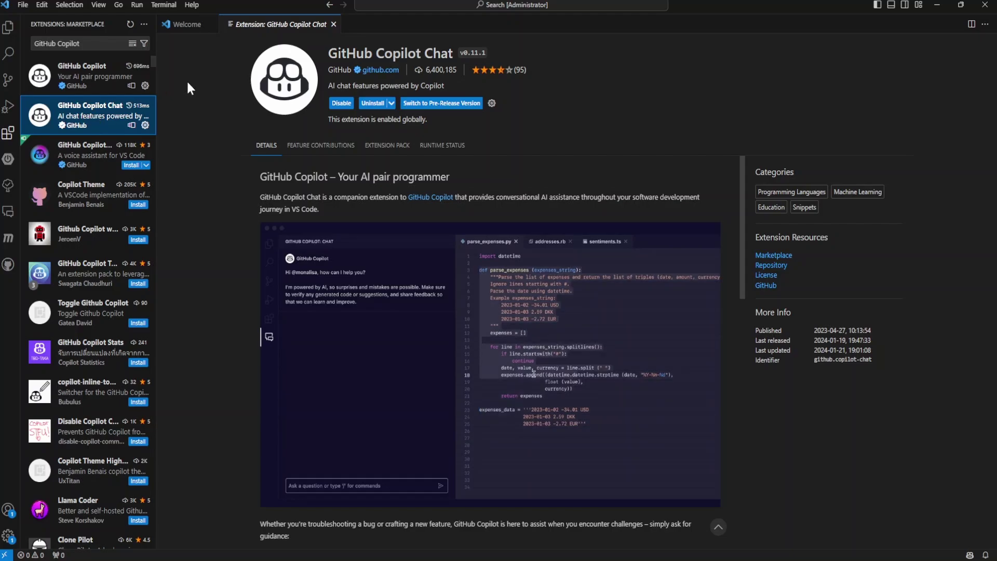
- Clear the marketplace search and review the list of installed extensions
left_click(132, 44)
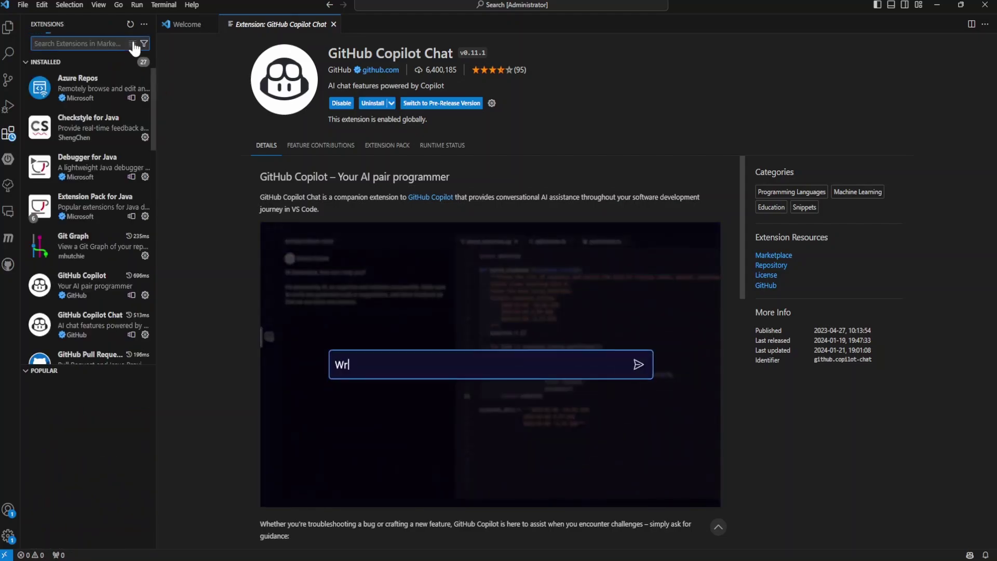
scroll(154, 91, "down", 1)
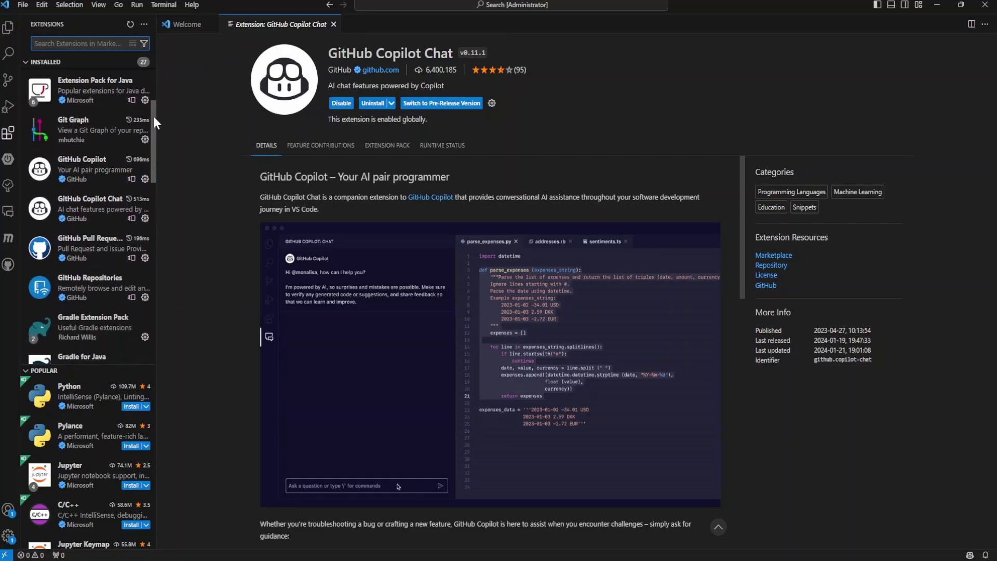